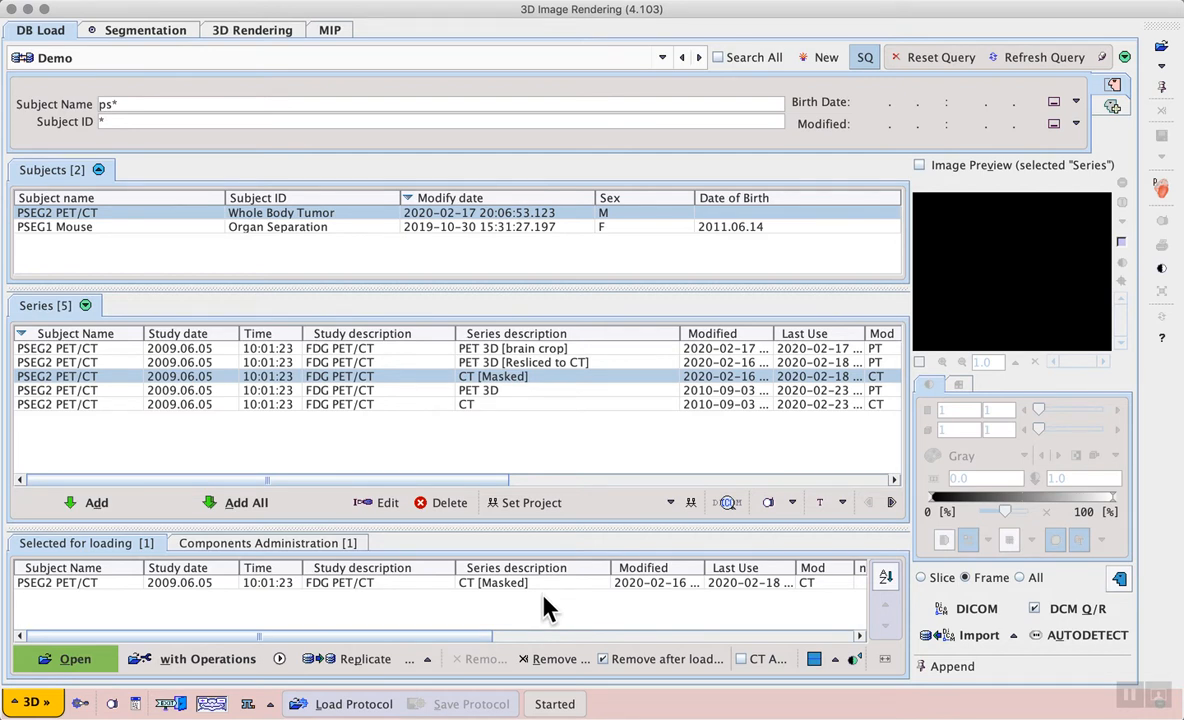
# Step: Load the CT [Masked] series for segmentation and segment it with a threshold of 500
pyautogui.click(107, 667)
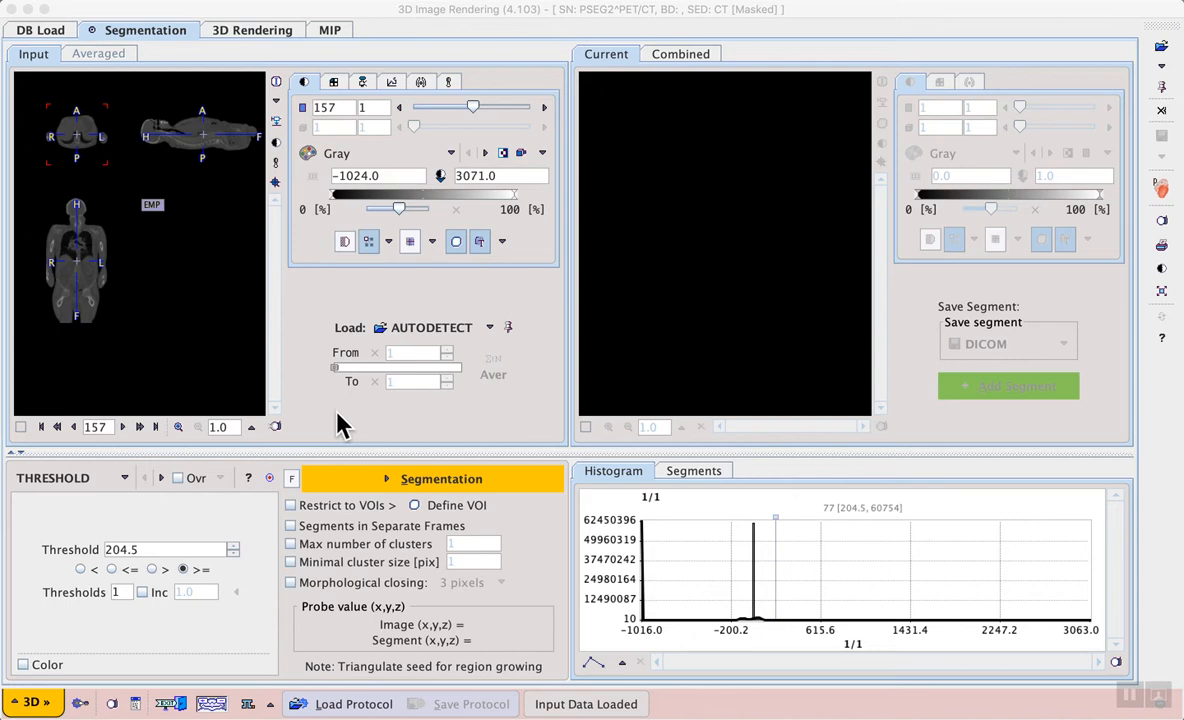
pyautogui.click(163, 549)
pyautogui.write('500')
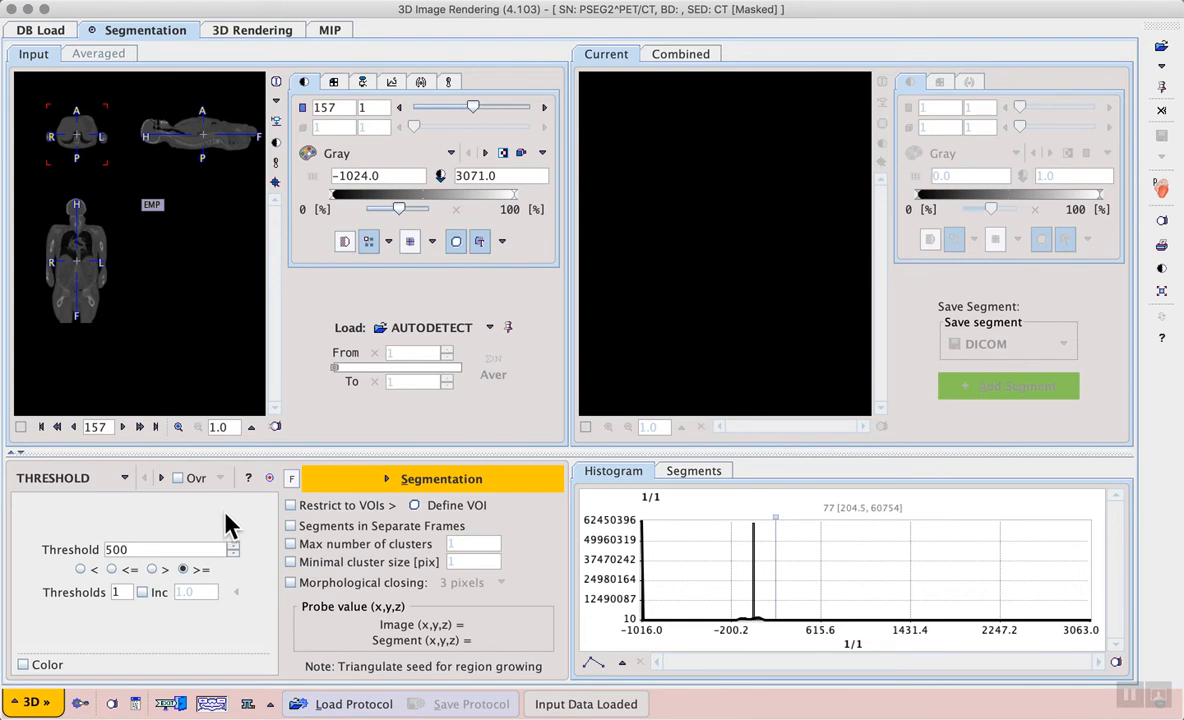
pyautogui.click(460, 484)
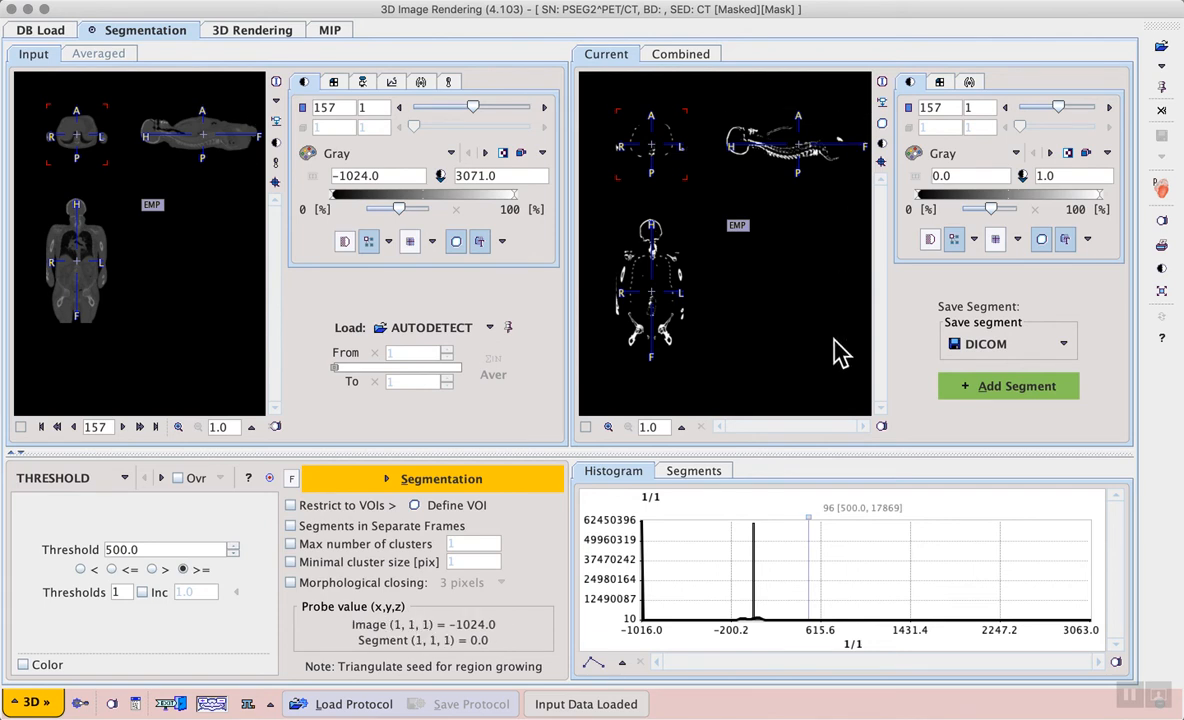
# Step: Show a MIP of the segmentation result in the empty view
pyautogui.click(737, 226)
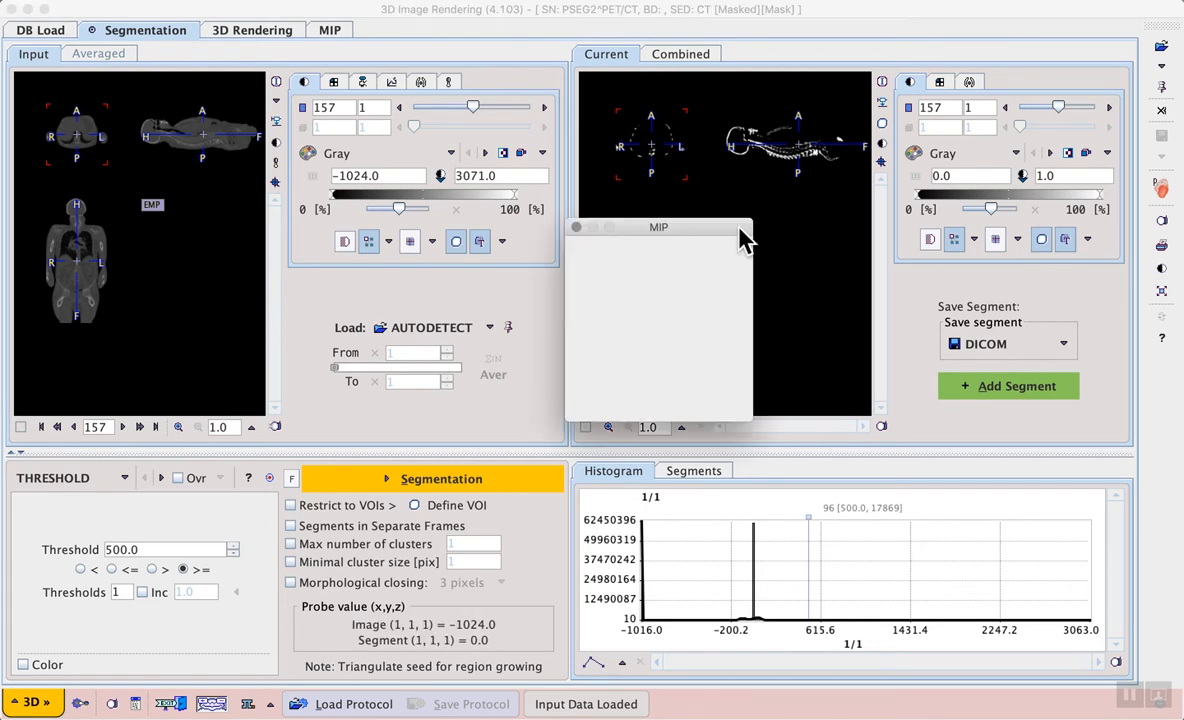
pyautogui.click(699, 252)
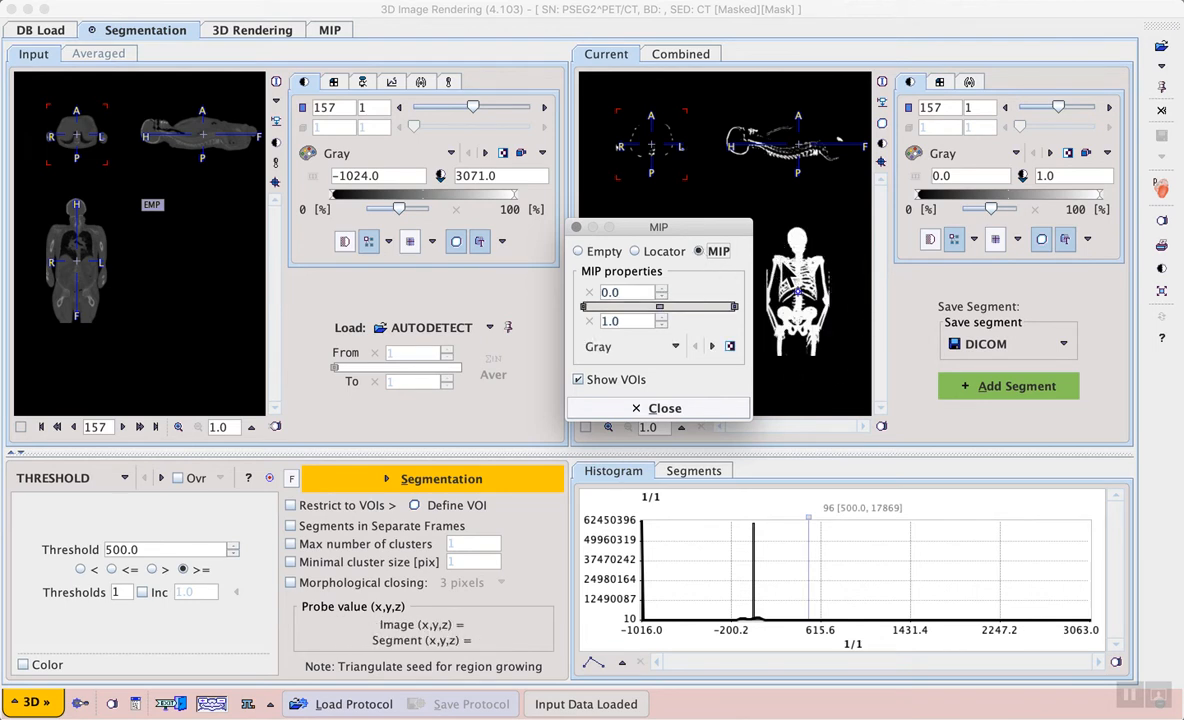
pyautogui.click(708, 411)
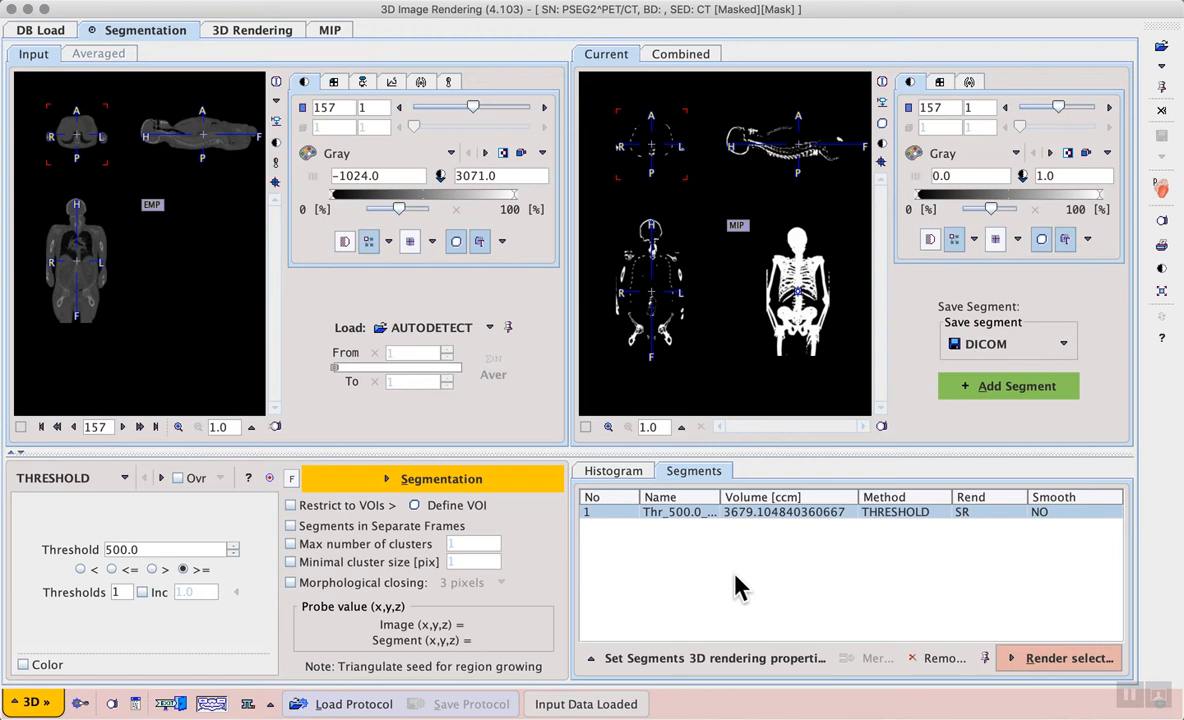
# Step: Open the segment's 3D rendering properties and set its colour to white (FFFFFF)
pyautogui.click(770, 660)
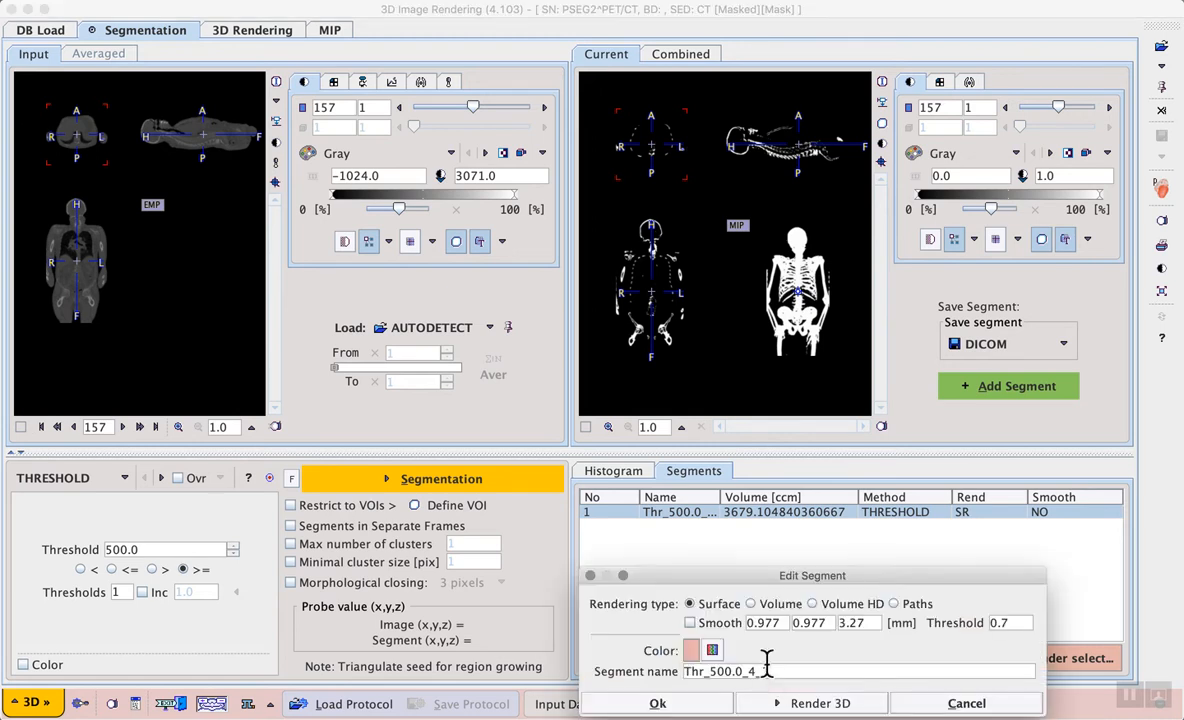
pyautogui.moveTo(764, 577); pyautogui.dragTo(757, 524)
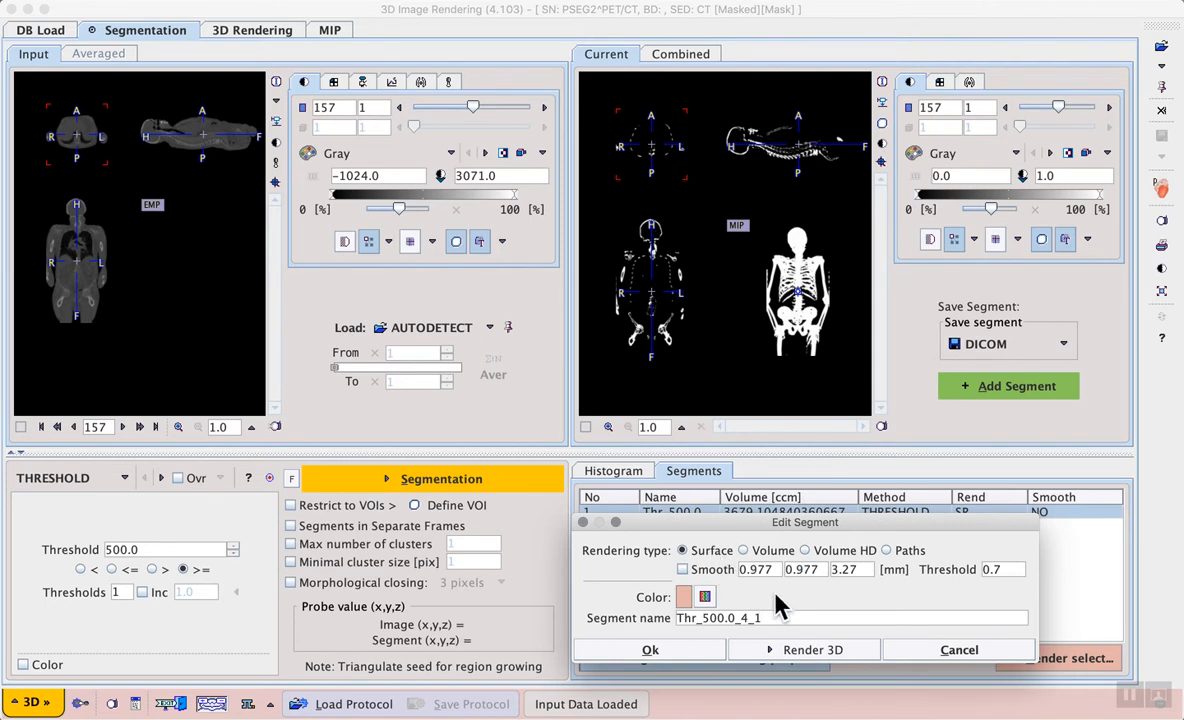
pyautogui.click(706, 602)
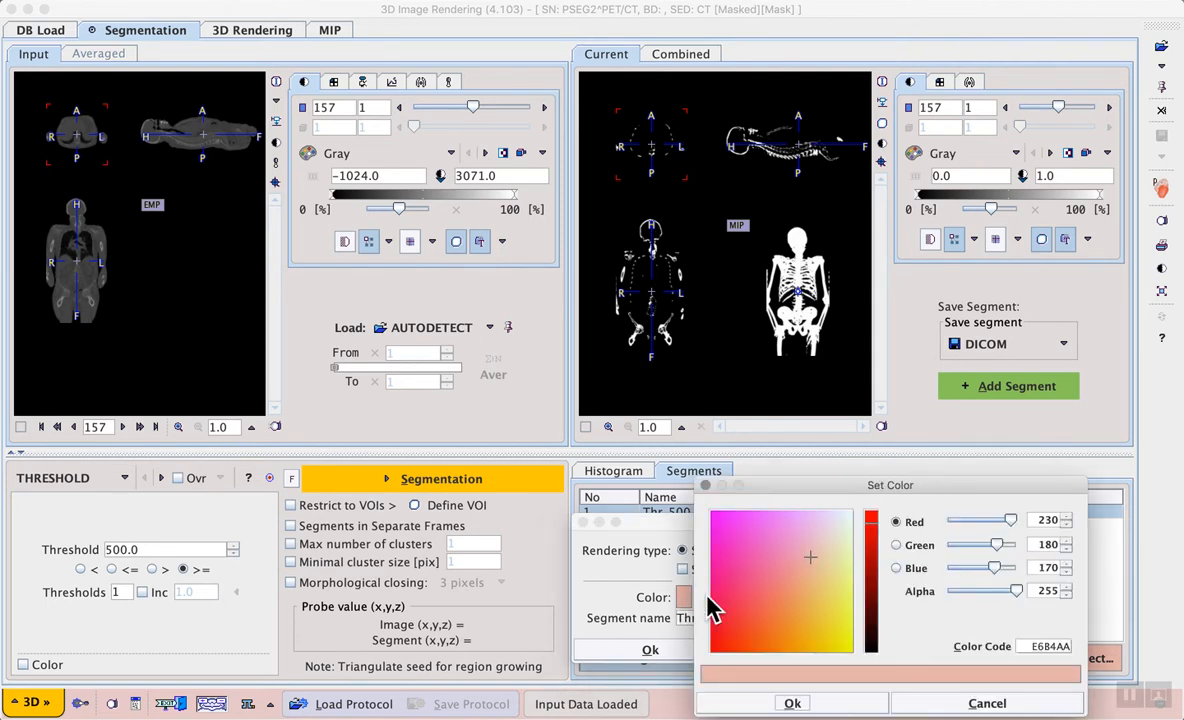
pyautogui.moveTo(806, 557); pyautogui.dragTo(866, 508)
pyautogui.moveTo(1012, 521); pyautogui.dragTo(1033, 515)
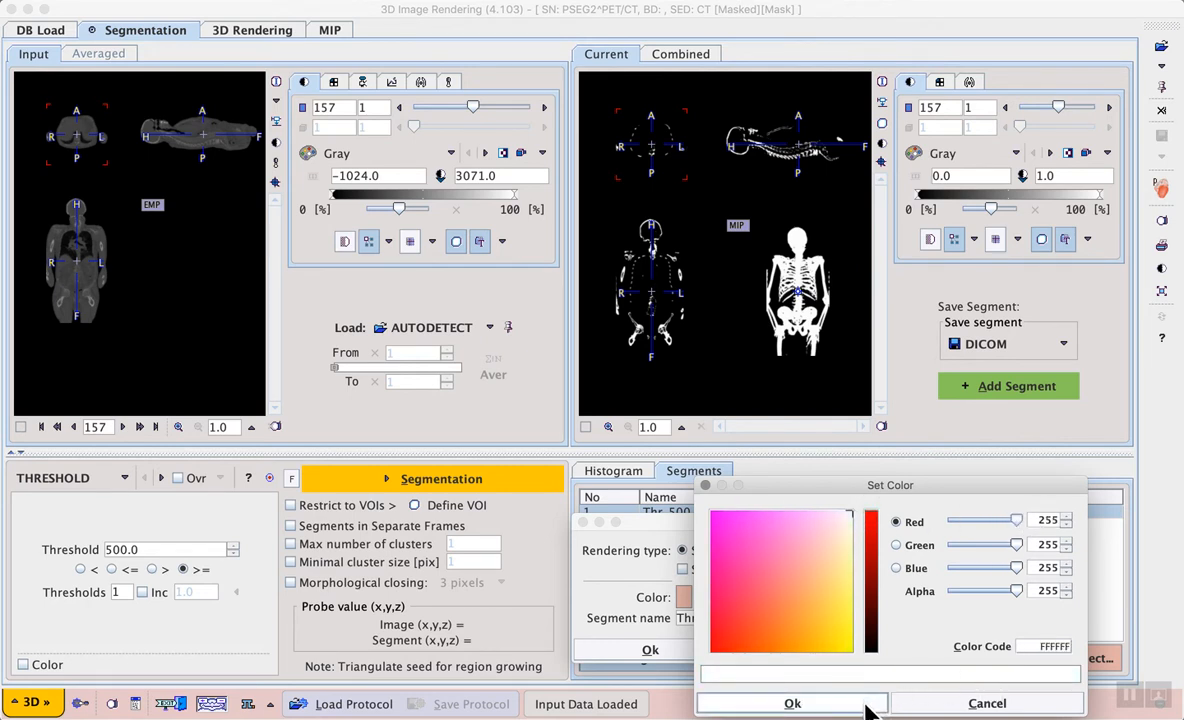
pyautogui.click(792, 702)
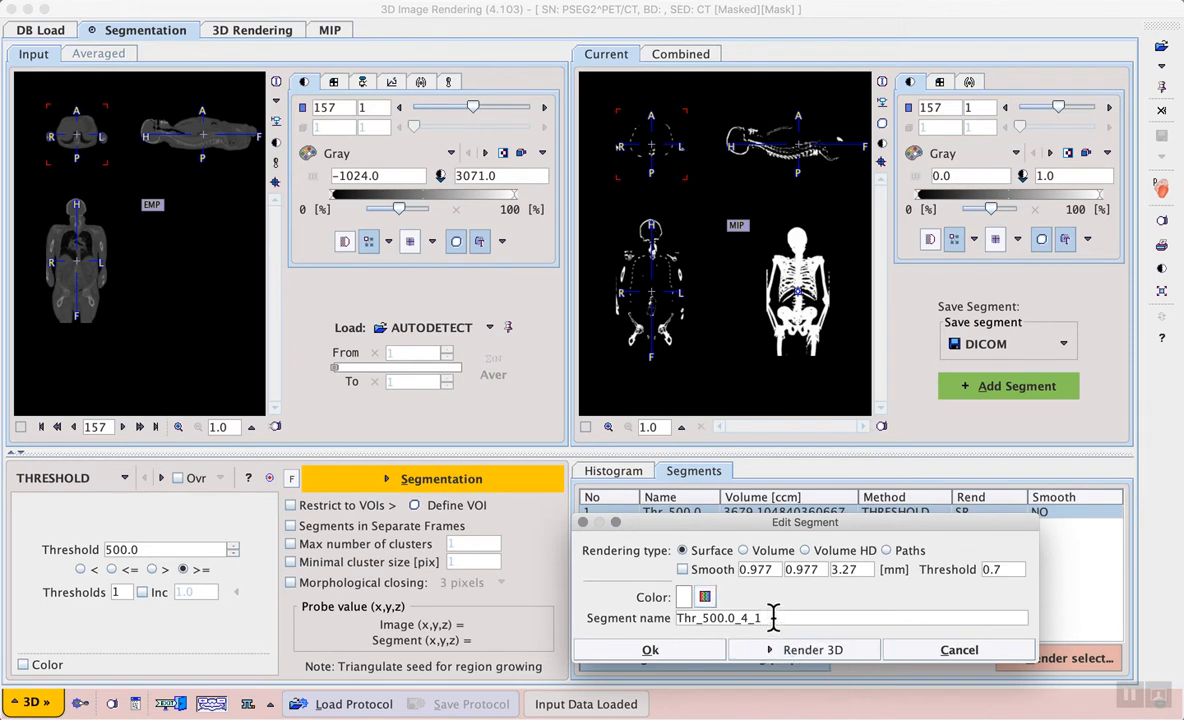
# Step: Rename the segment as skeleton and confirm the segment properties
pyautogui.moveTo(764, 618); pyautogui.dragTo(677, 619)
pyautogui.write('skeleton')
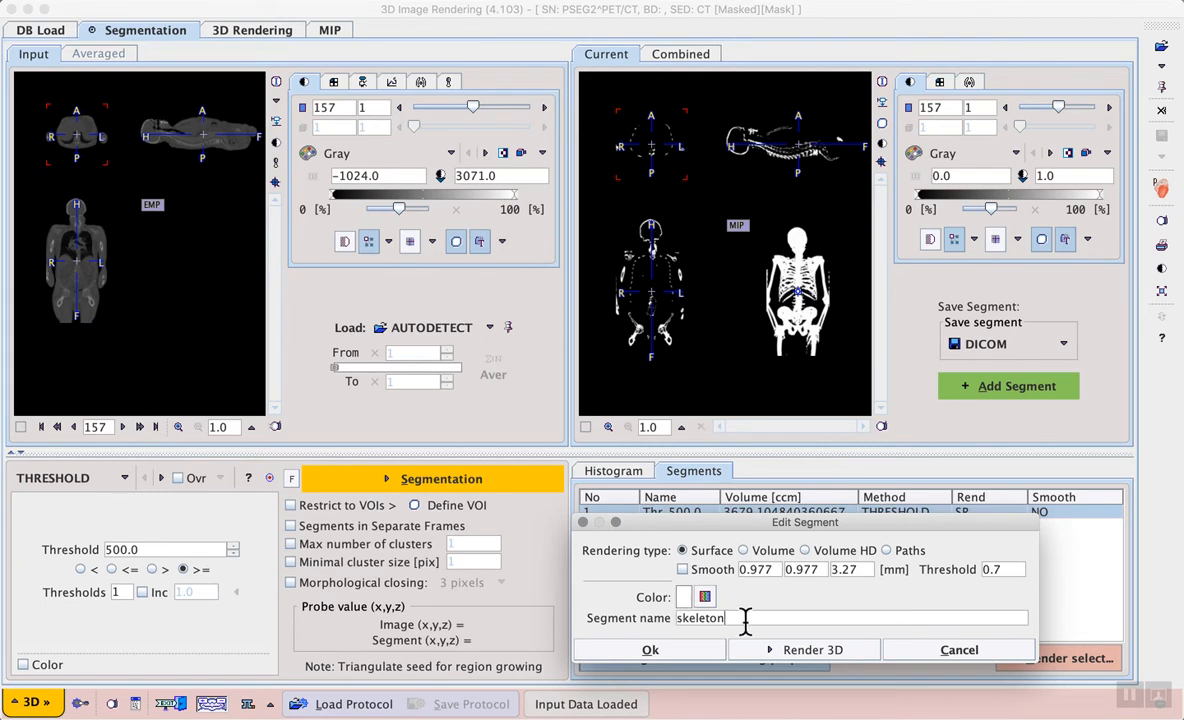
pyautogui.click(681, 651)
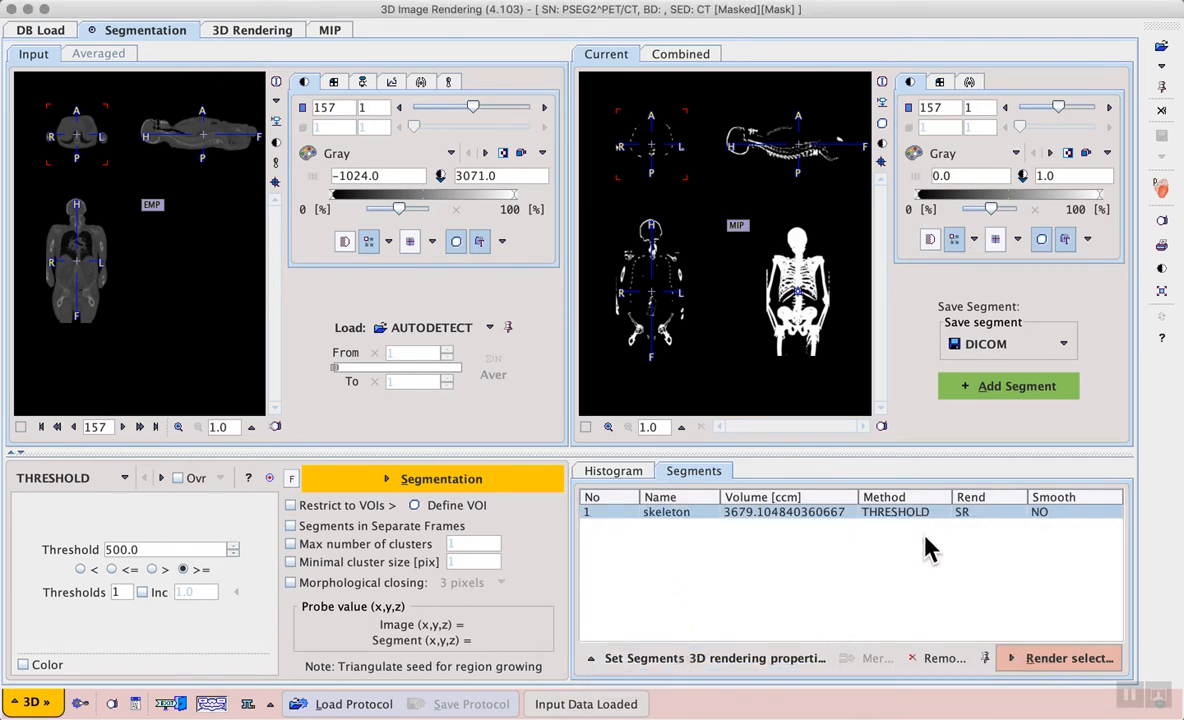
# Step: Render the selected skeleton segment in 3D
pyautogui.click(1066, 662)
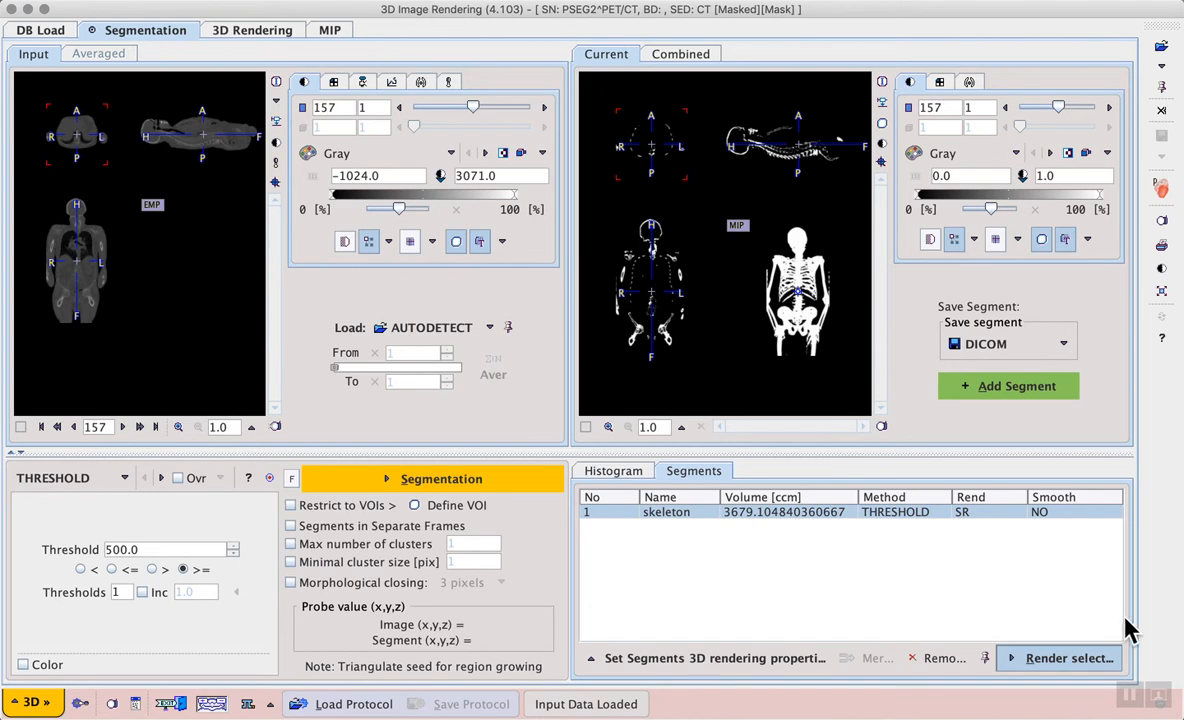
pyautogui.click(1065, 658)
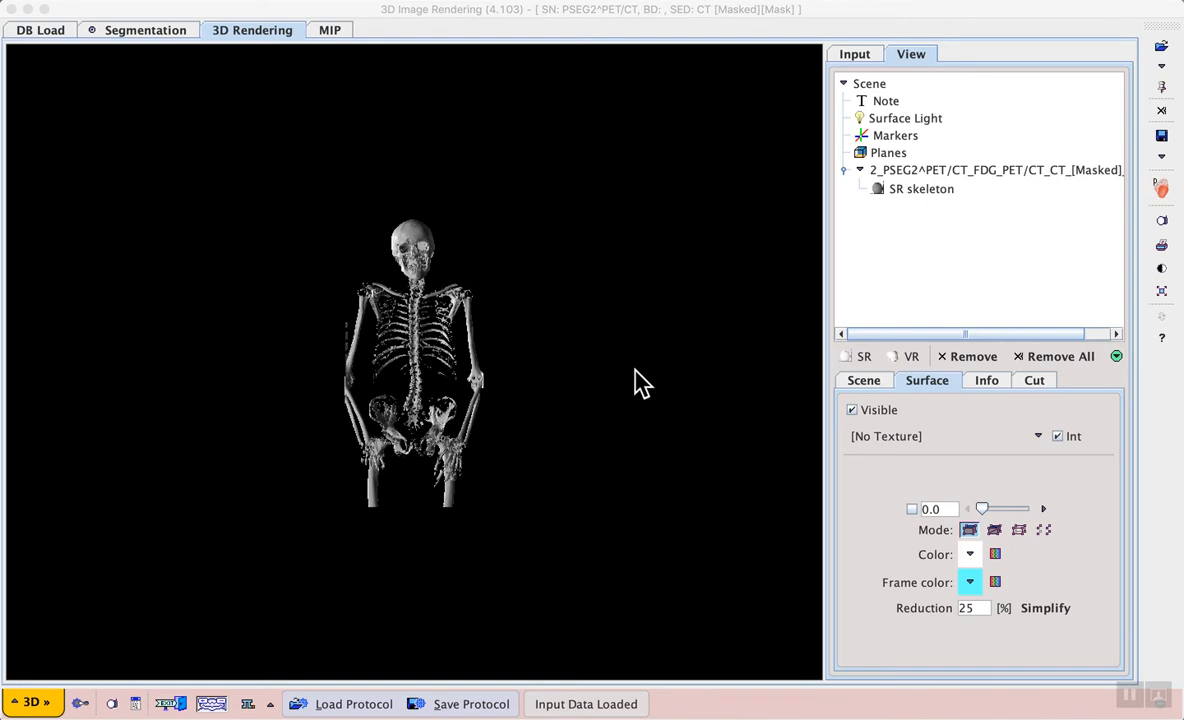
# Step: Set the 3D scene zoom to 1.53
pyautogui.click(872, 384)
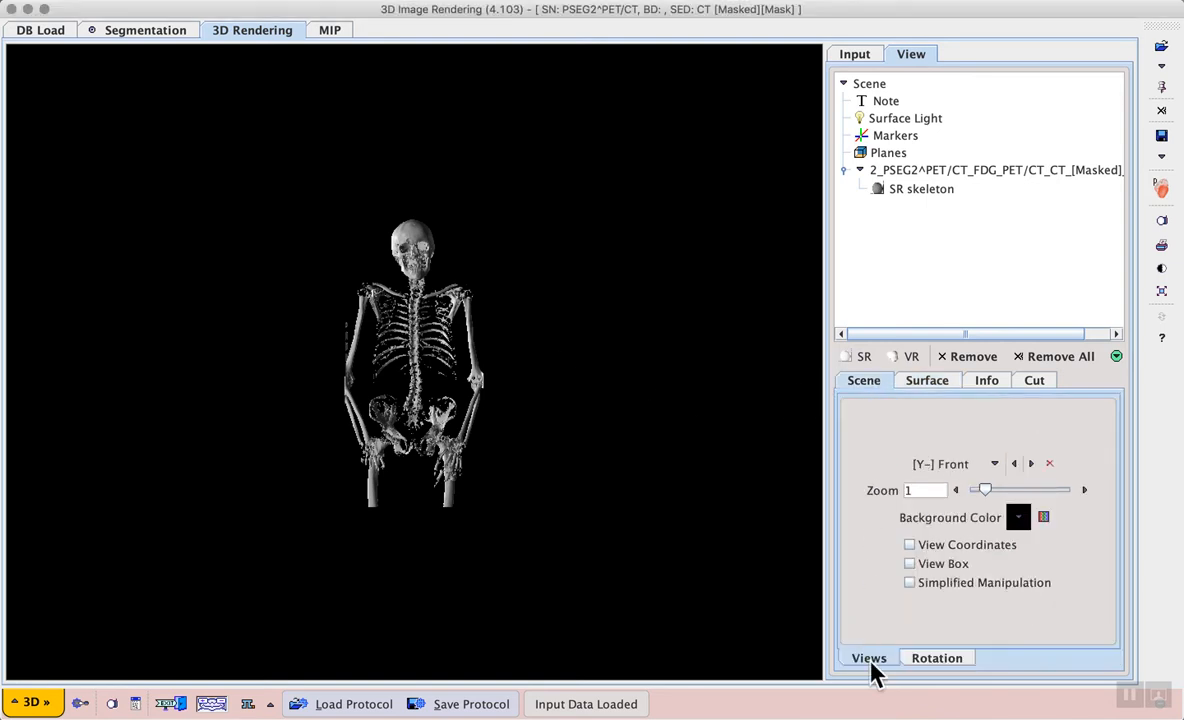
pyautogui.click(1085, 490)
pyautogui.click(1086, 489)
pyautogui.click(1086, 489)
pyautogui.click(1086, 489)
pyautogui.moveTo(560, 415); pyautogui.dragTo(526, 428)
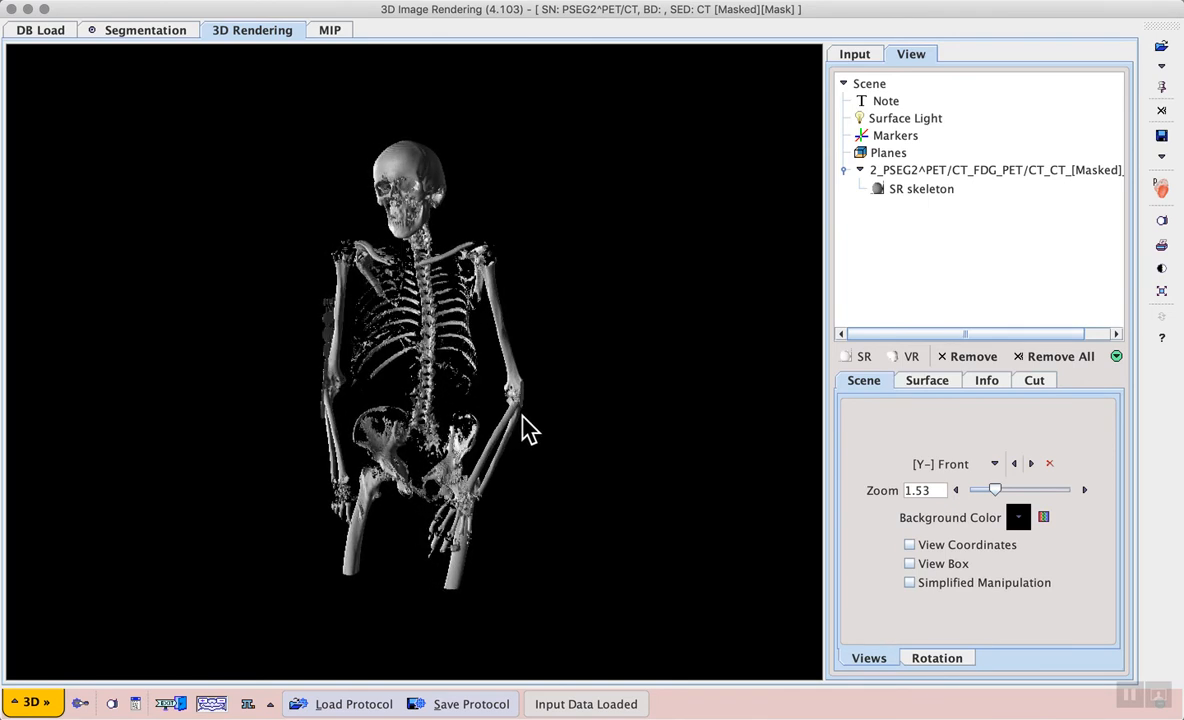
# Step: Change the 3D scene background colour to gray
pyautogui.click(1128, 688)
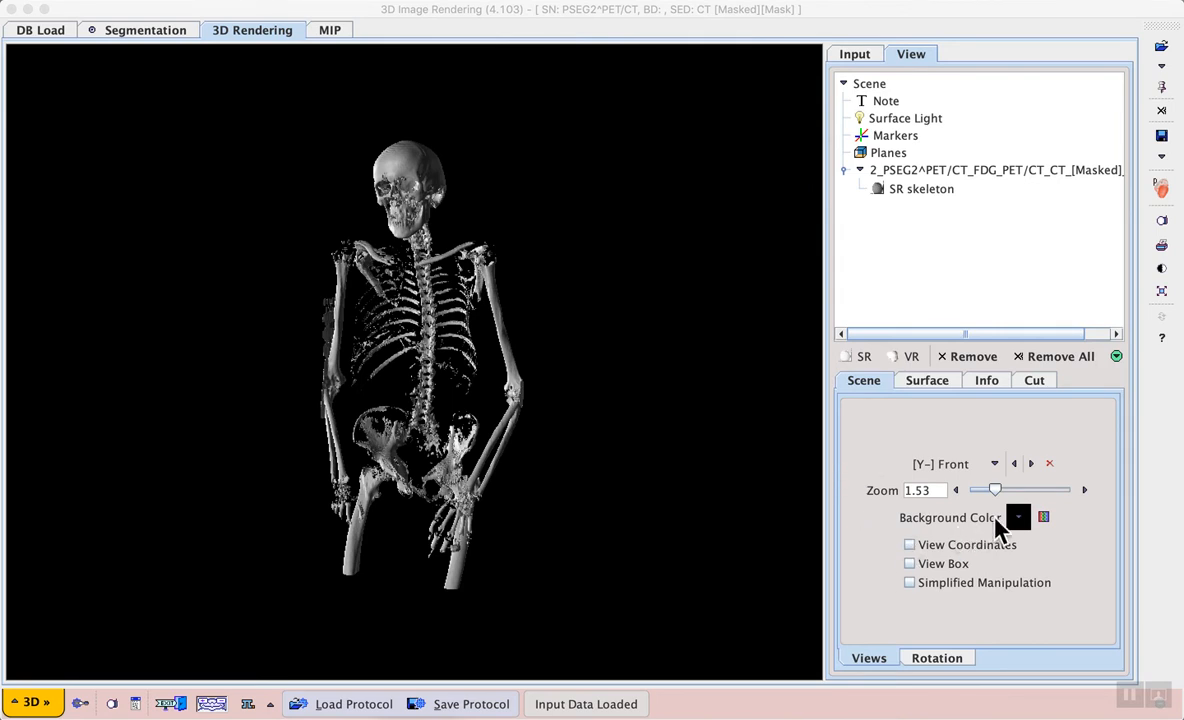
pyautogui.click(1019, 519)
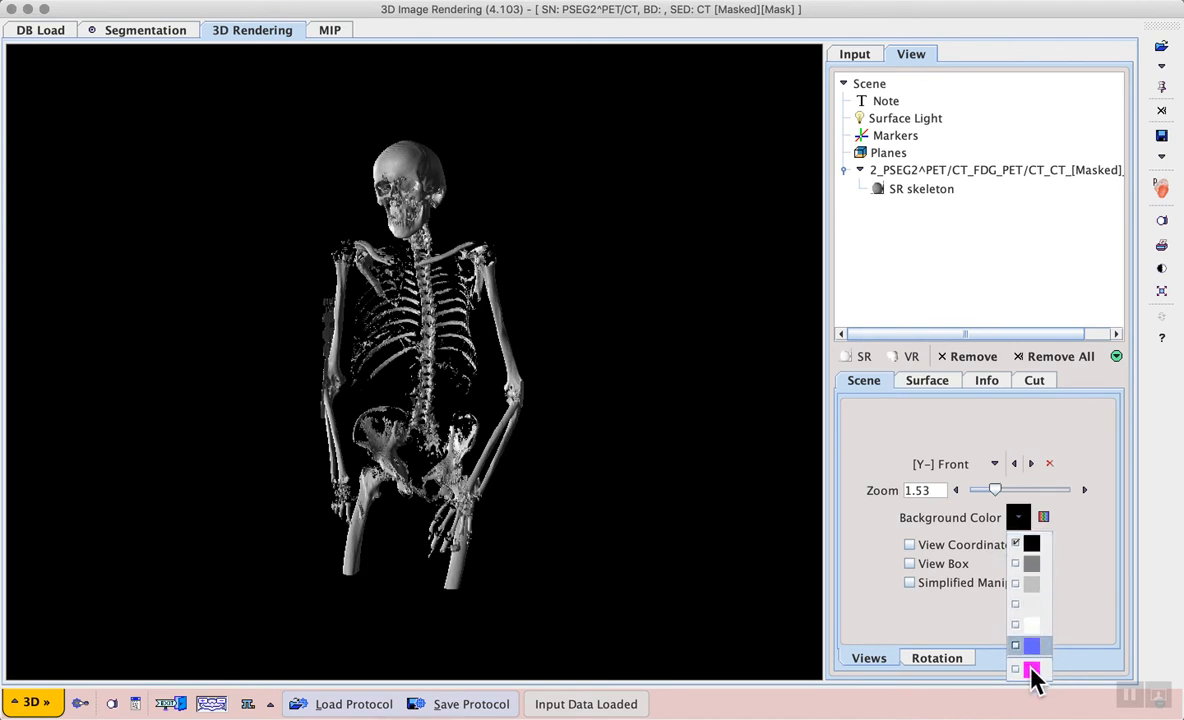
pyautogui.click(1035, 564)
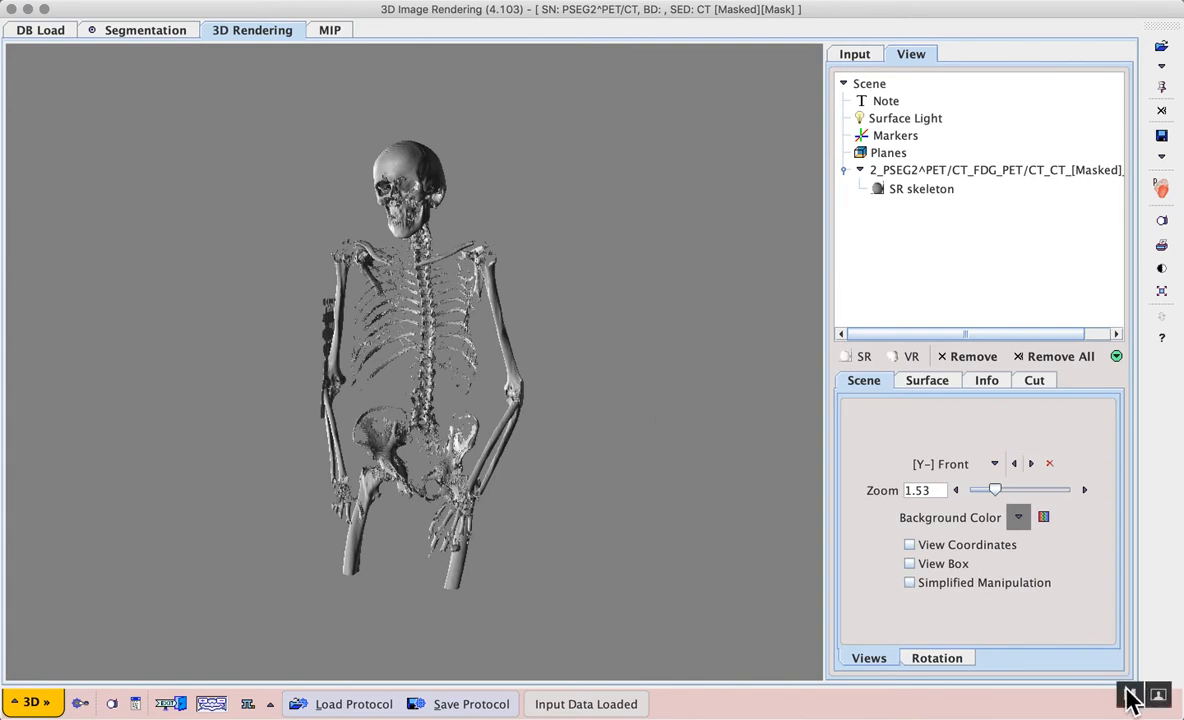
# Step: Start and stop an automatic rotation of the skeleton rendering
pyautogui.click(929, 662)
pyautogui.click(1036, 575)
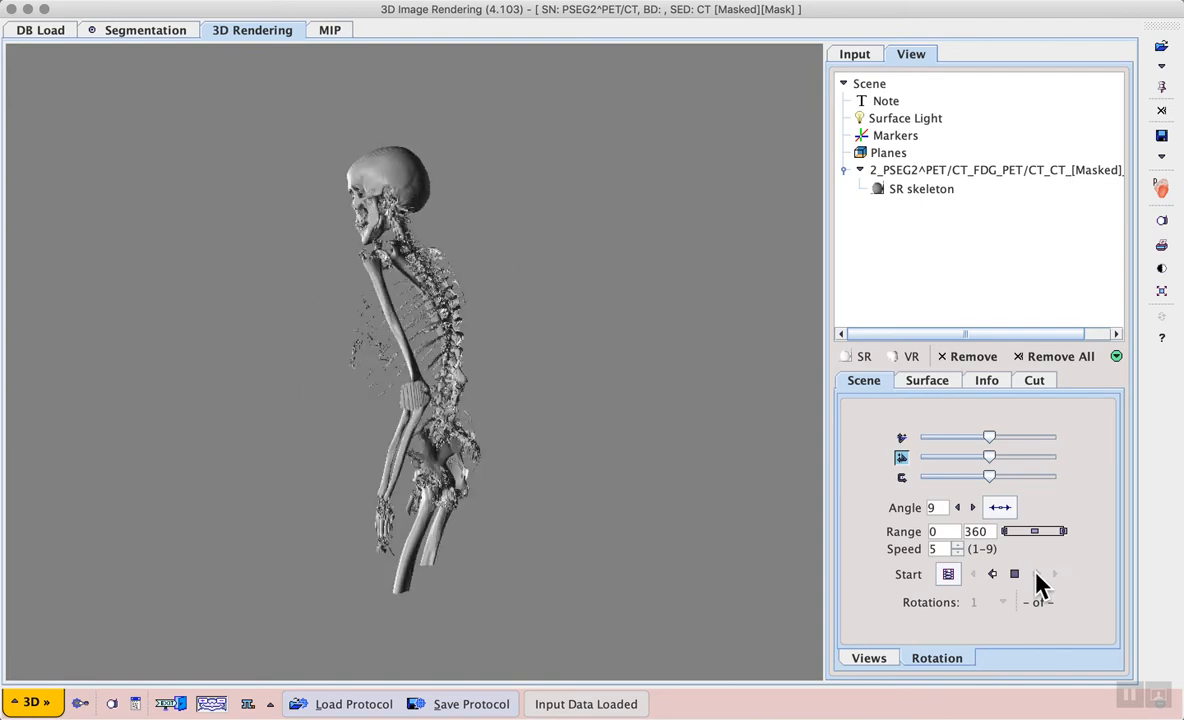
pyautogui.click(1014, 574)
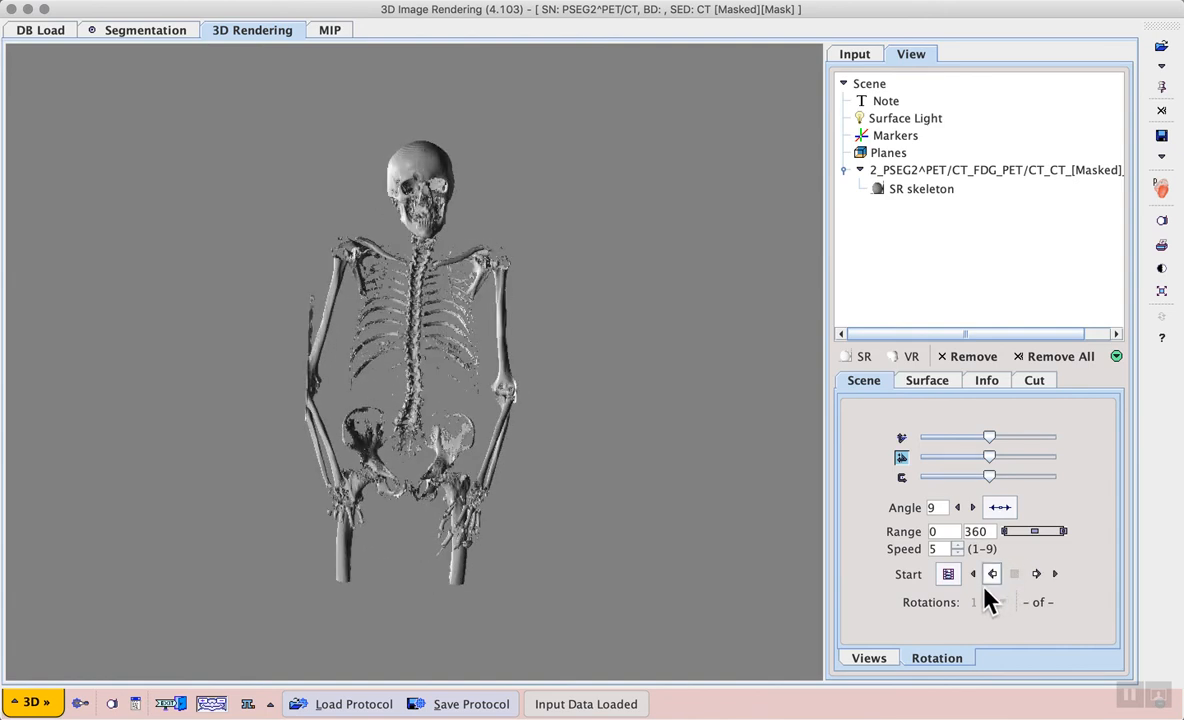
# Step: Try to record the skeleton rotation as a video, cancelling the save dialog
pyautogui.click(948, 575)
pyautogui.click(992, 574)
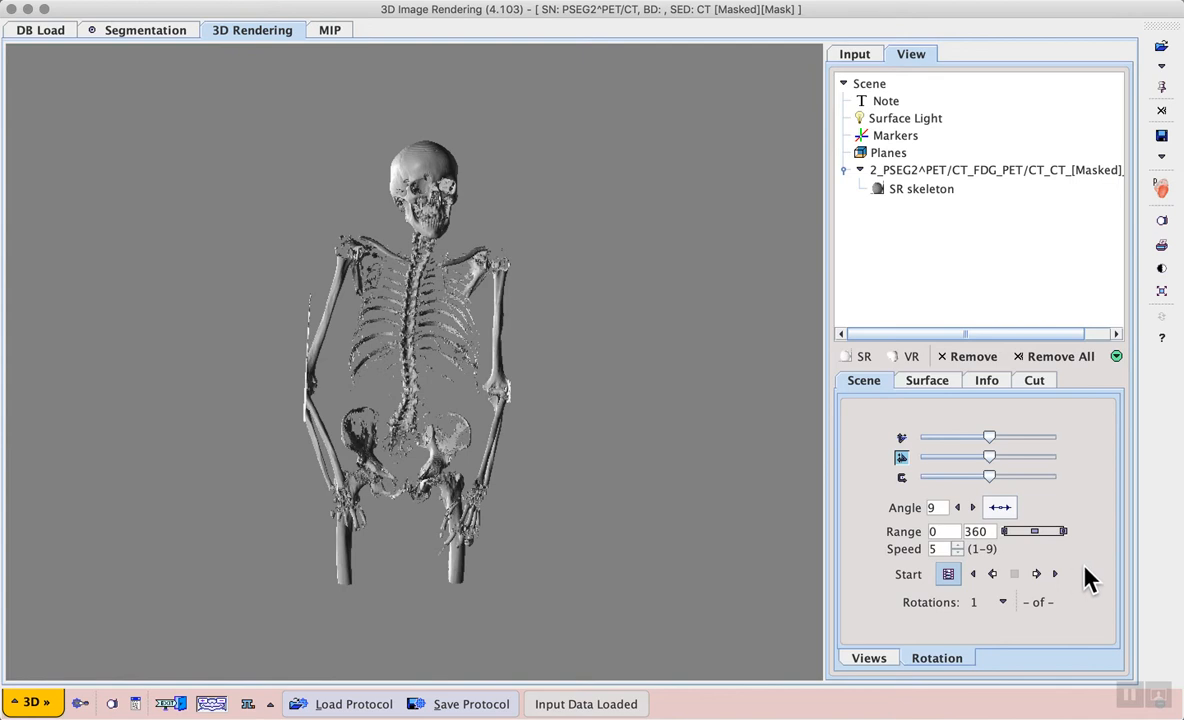
pyautogui.click(1036, 574)
pyautogui.moveTo(983, 457); pyautogui.dragTo(836, 375)
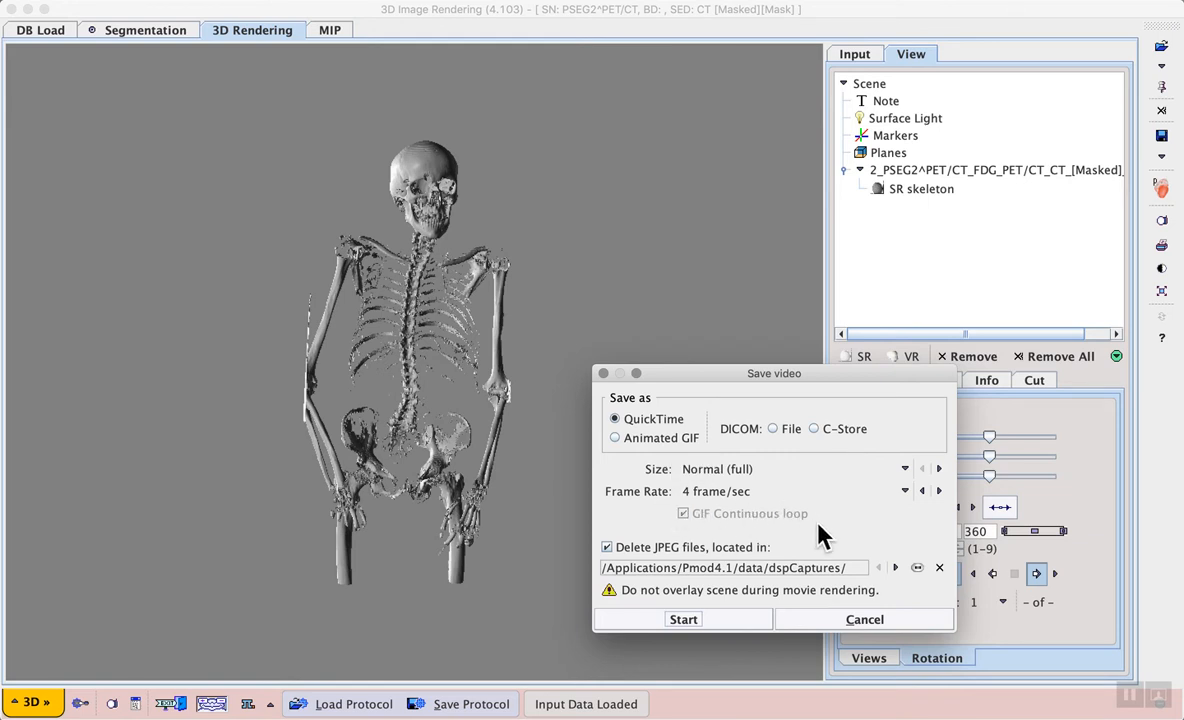
pyautogui.click(840, 624)
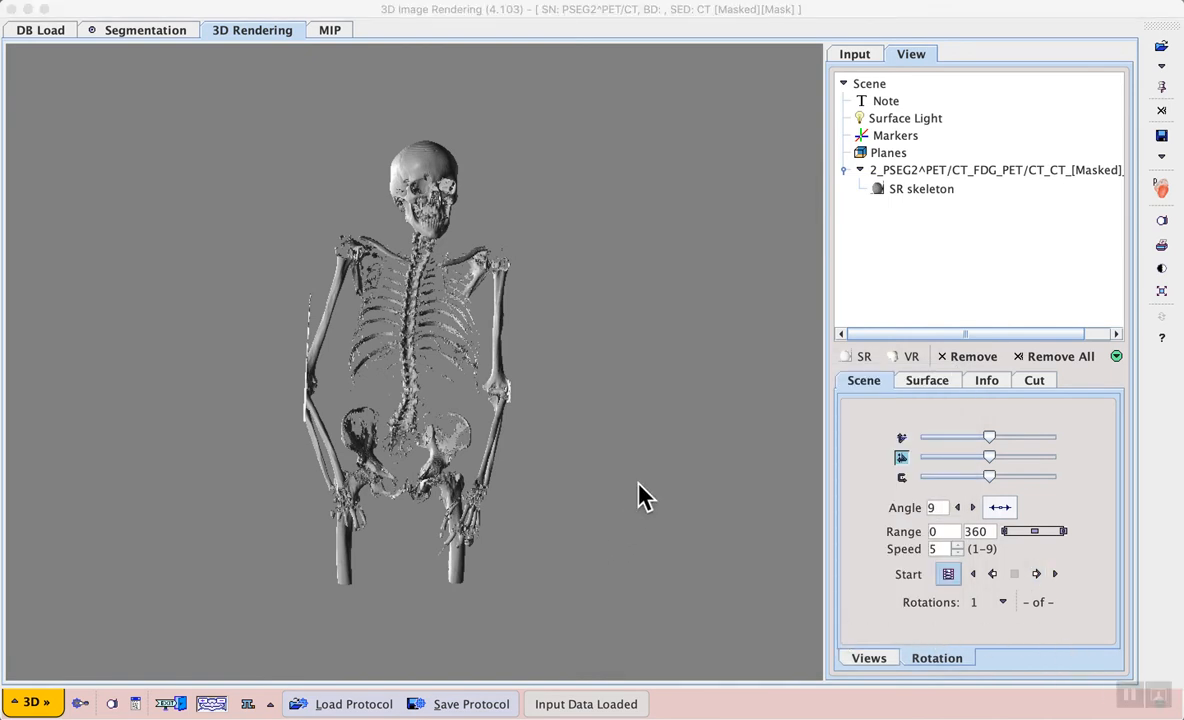
pyautogui.click(1161, 222)
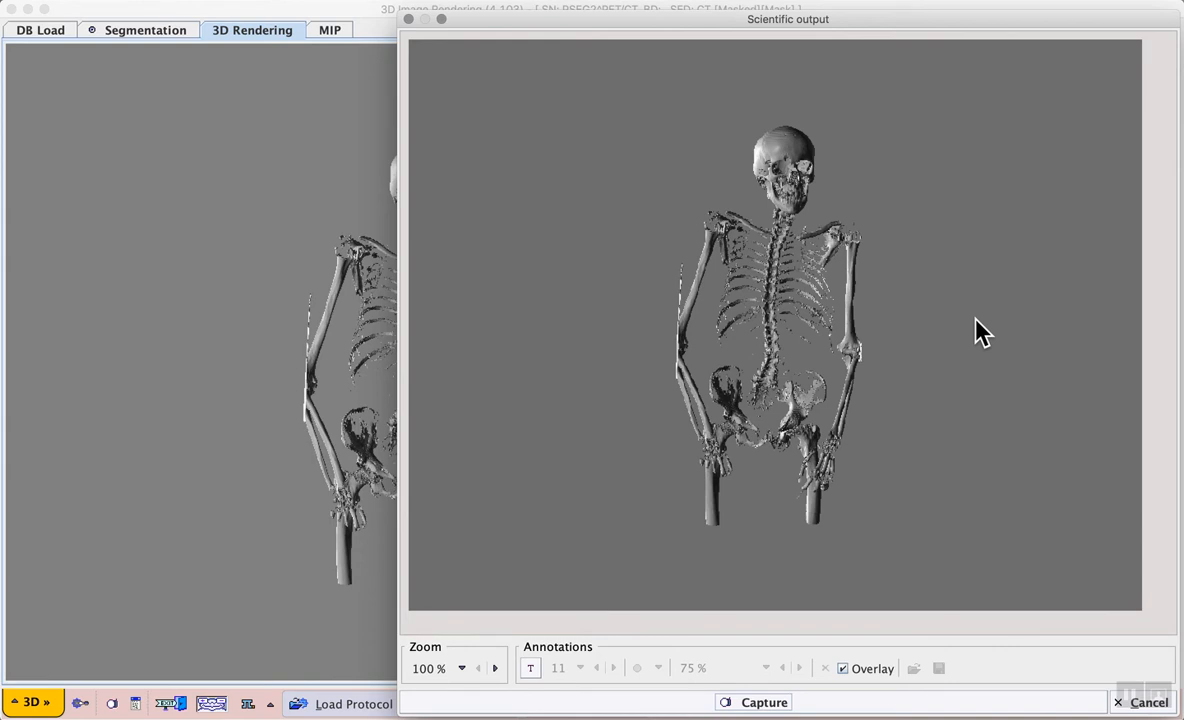
pyautogui.moveTo(968, 22); pyautogui.dragTo(906, 12)
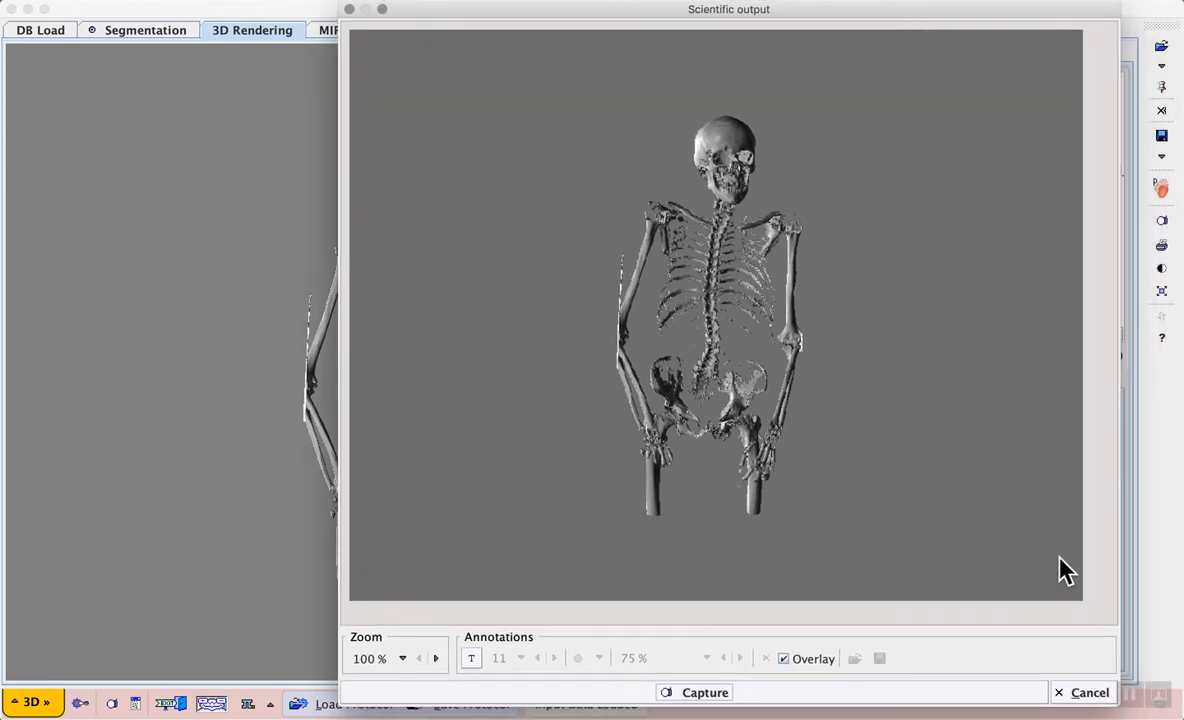
pyautogui.click(1087, 693)
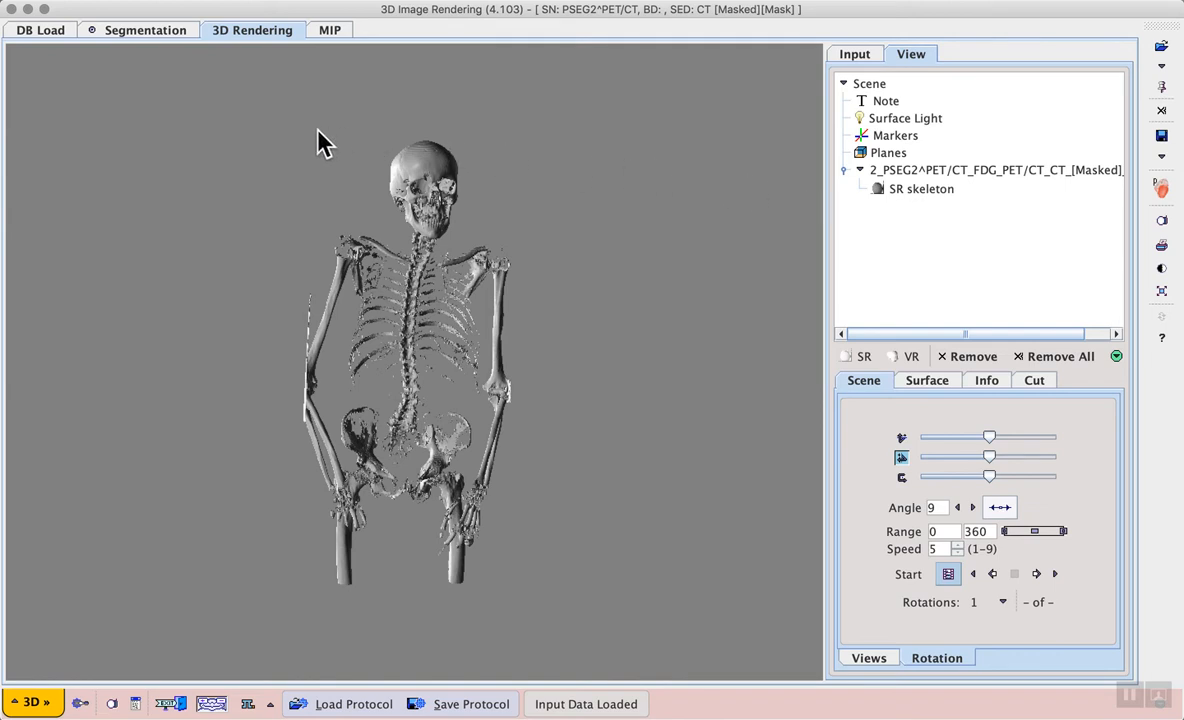
# Step: Switch the segmentation method to IN RANGE with a range from 0 to 500
pyautogui.click(145, 31)
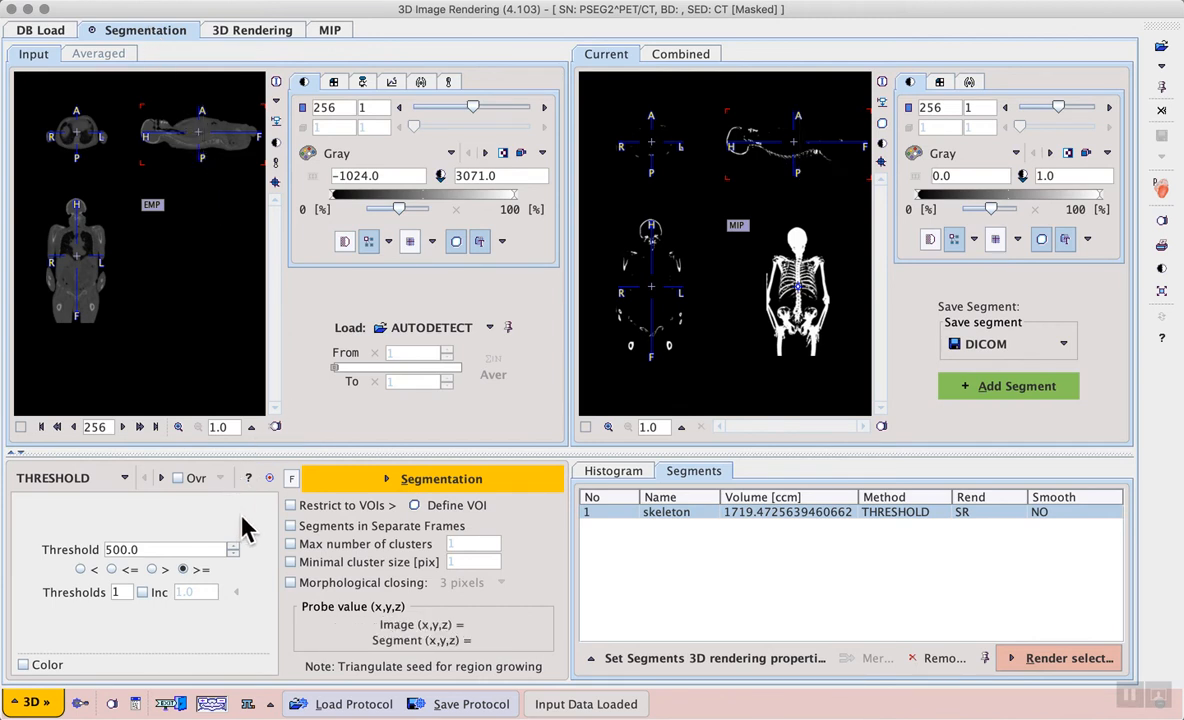
pyautogui.click(124, 478)
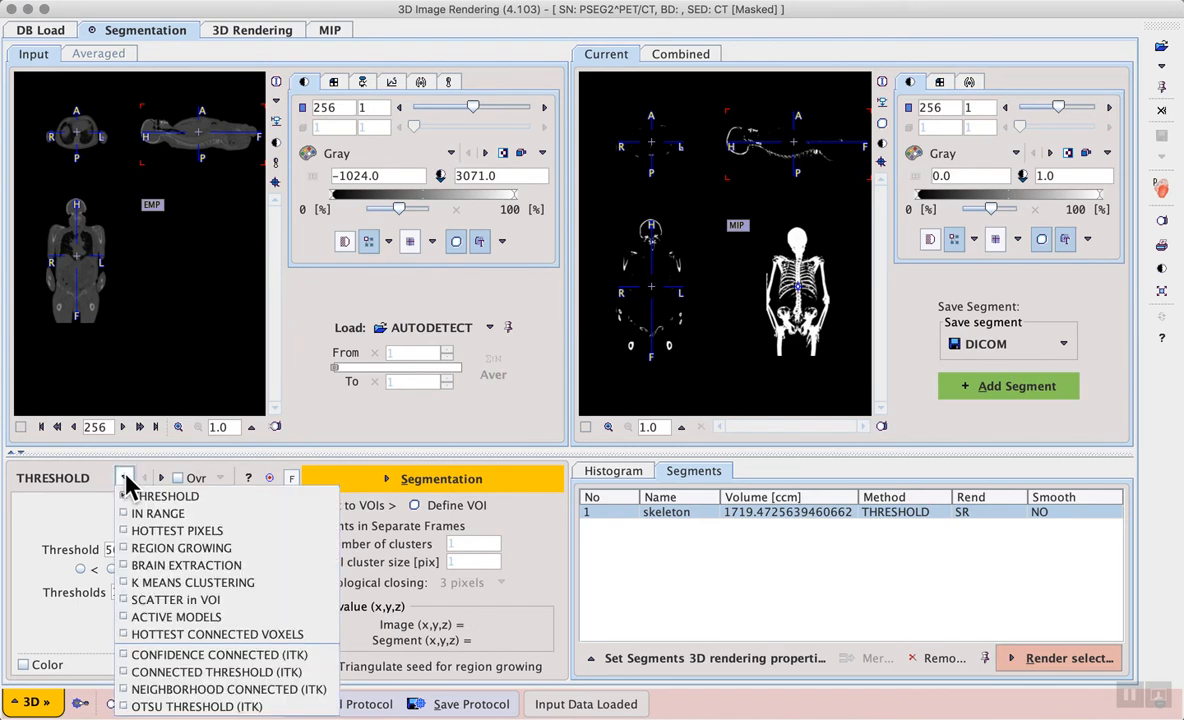
pyautogui.click(220, 514)
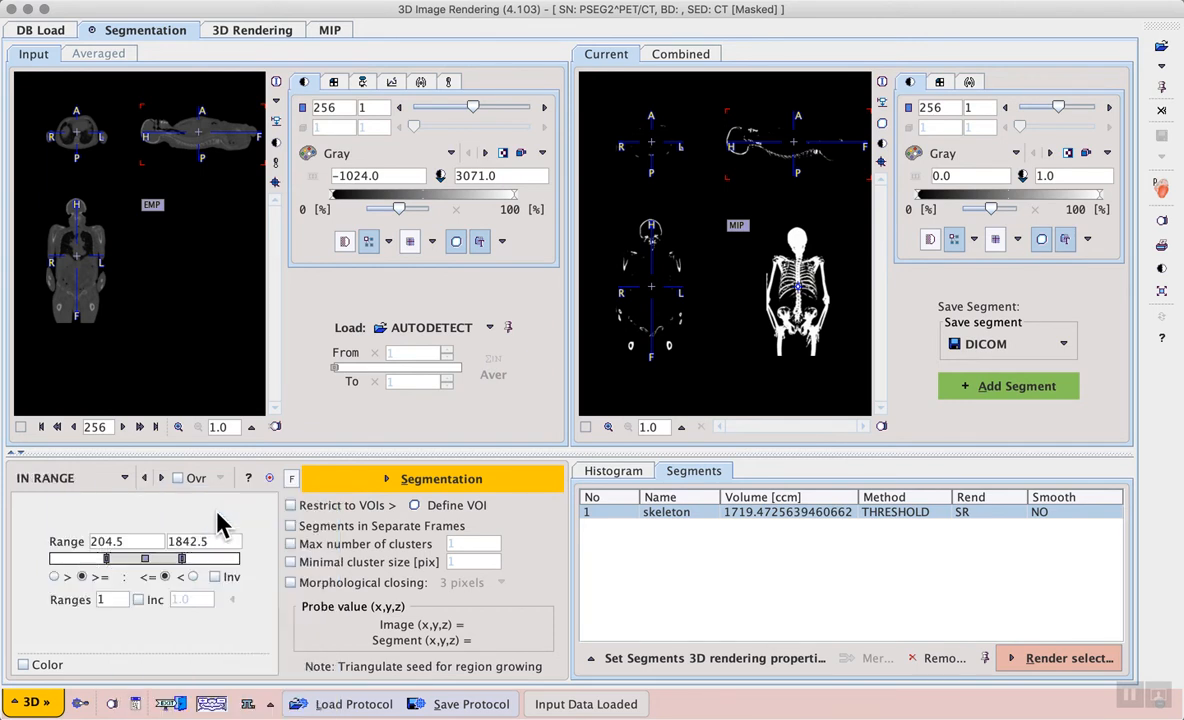
pyautogui.doubleClick(135, 540)
pyautogui.write('0')
pyautogui.doubleClick(205, 540)
pyautogui.write('500')
pyautogui.press('Return')
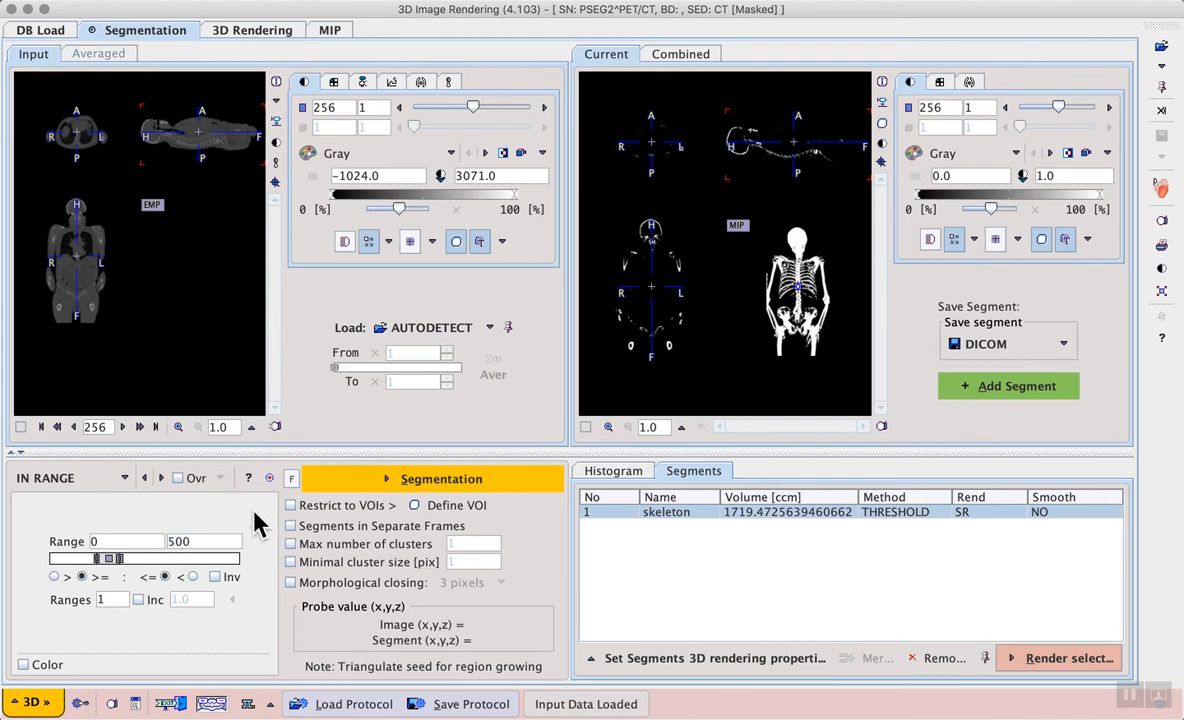
# Step: Run the segmentation and add the result as a new segment
pyautogui.click(432, 481)
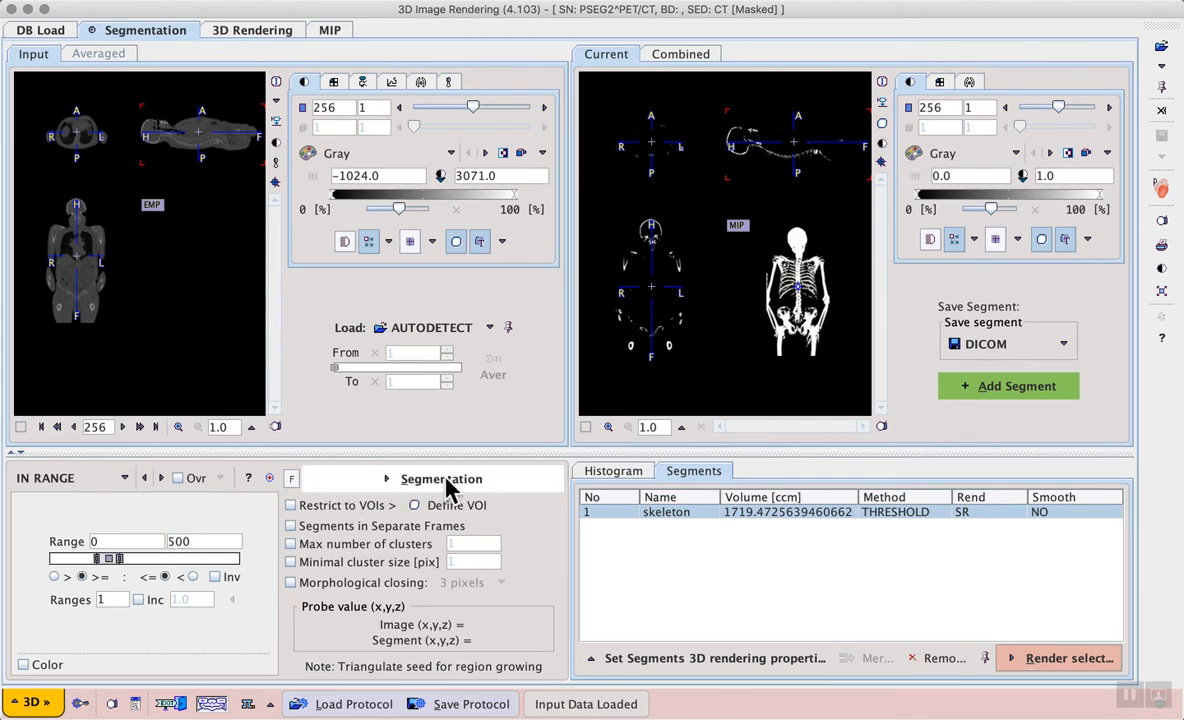
pyautogui.click(444, 478)
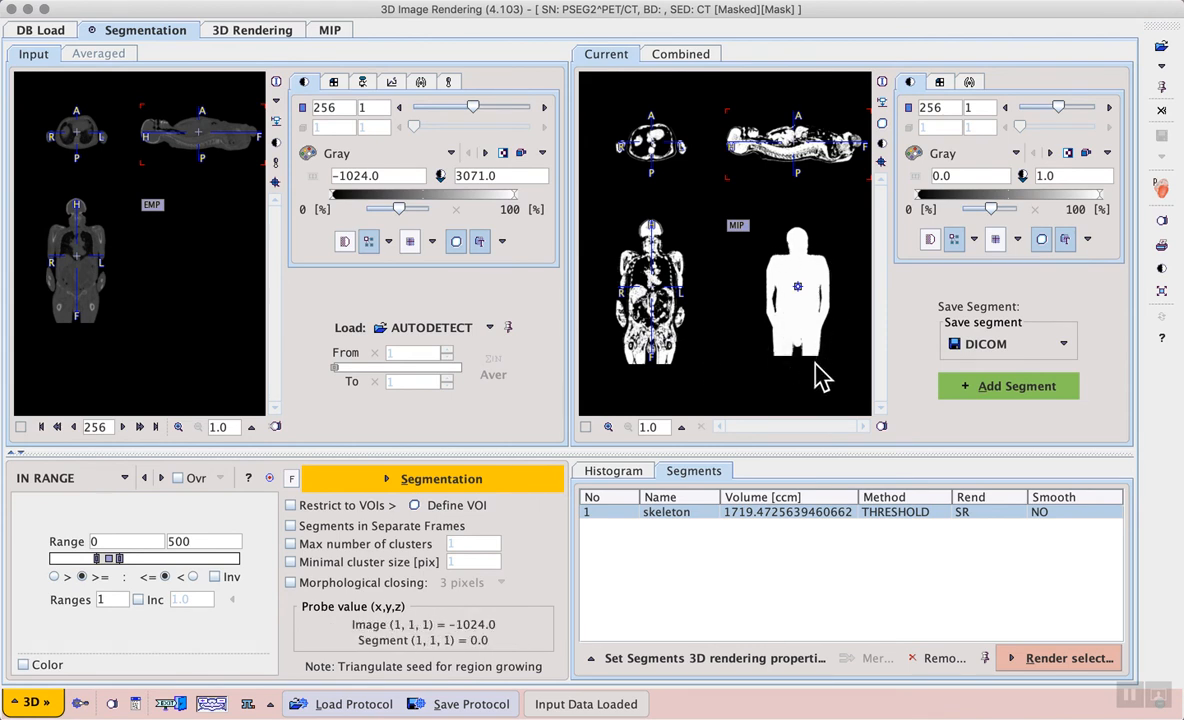
pyautogui.click(994, 391)
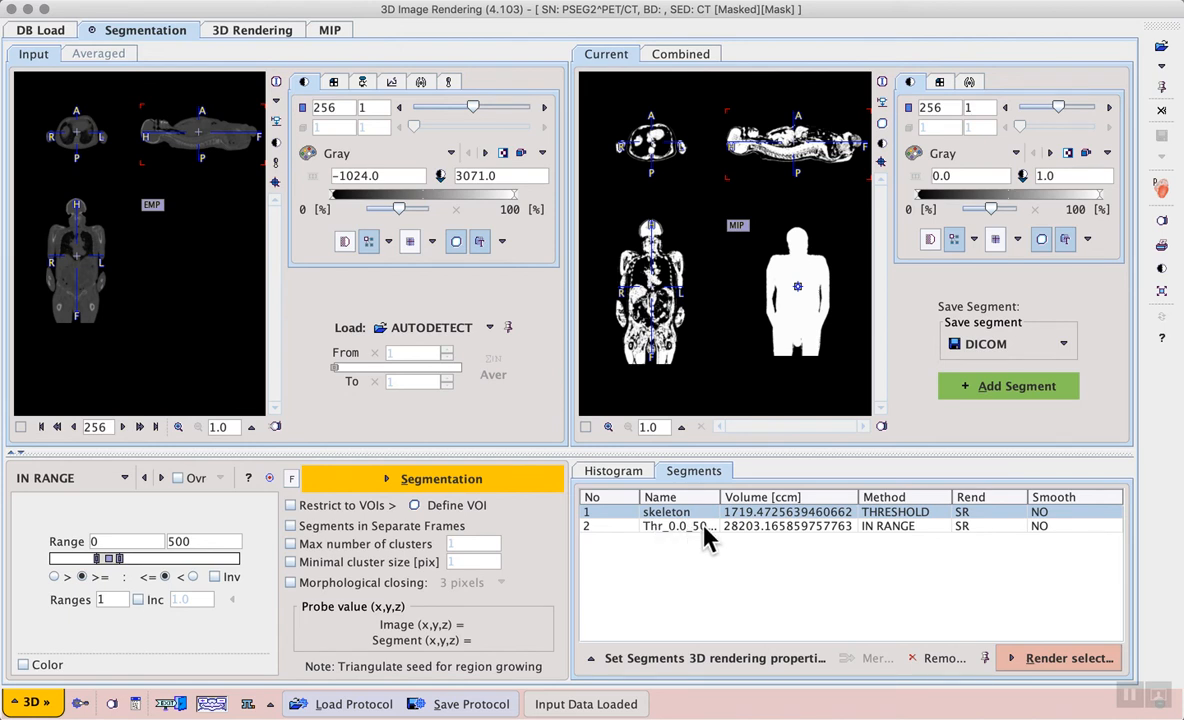
# Step: Set the IN RANGE segment's rendering type to Volume HD and rename it soft_tissue
pyautogui.click(706, 527)
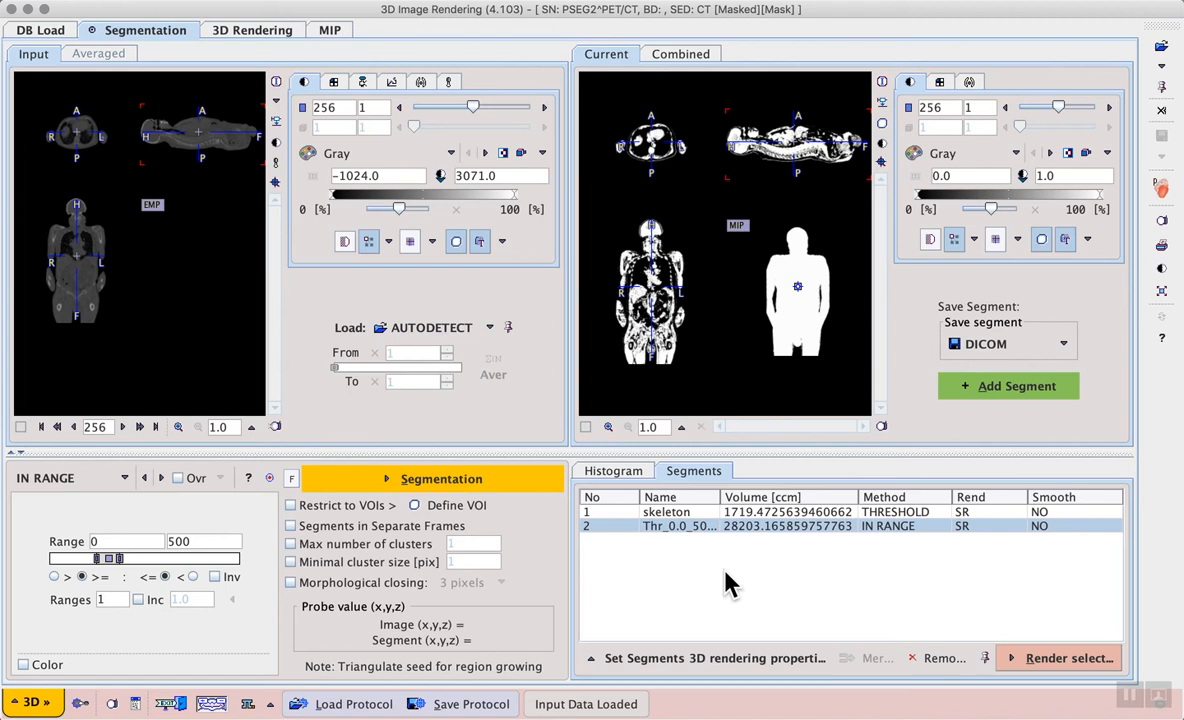
pyautogui.click(726, 659)
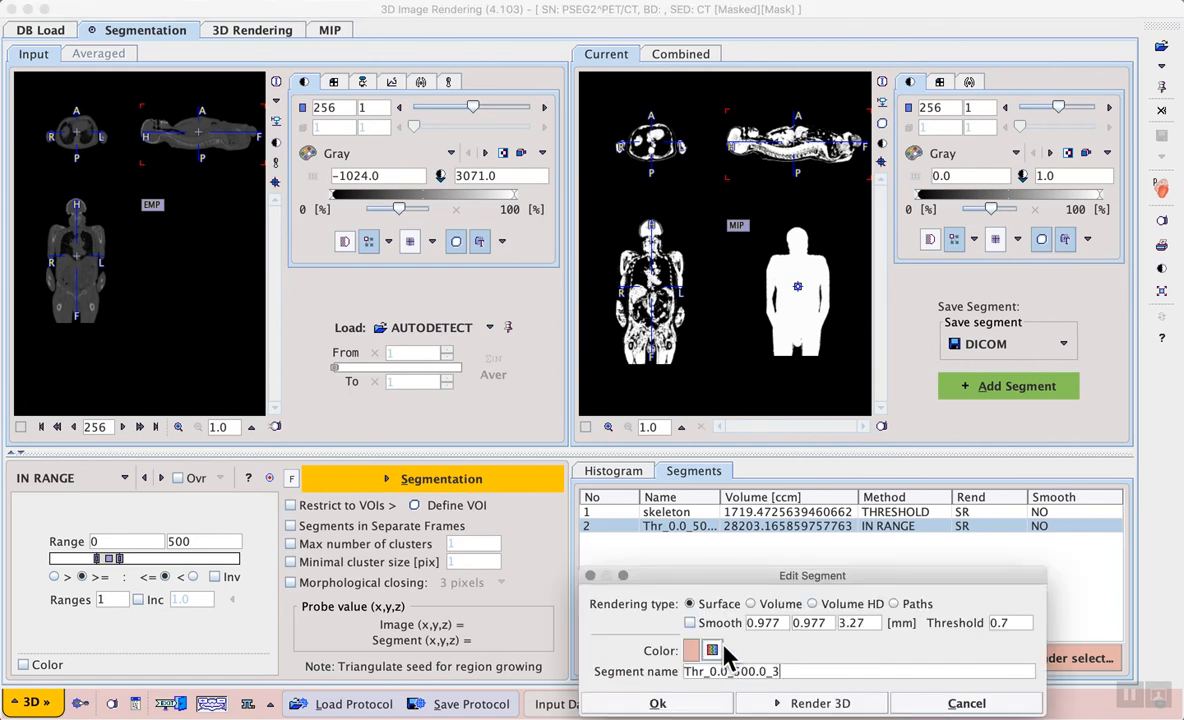
pyautogui.moveTo(751, 578); pyautogui.dragTo(713, 503)
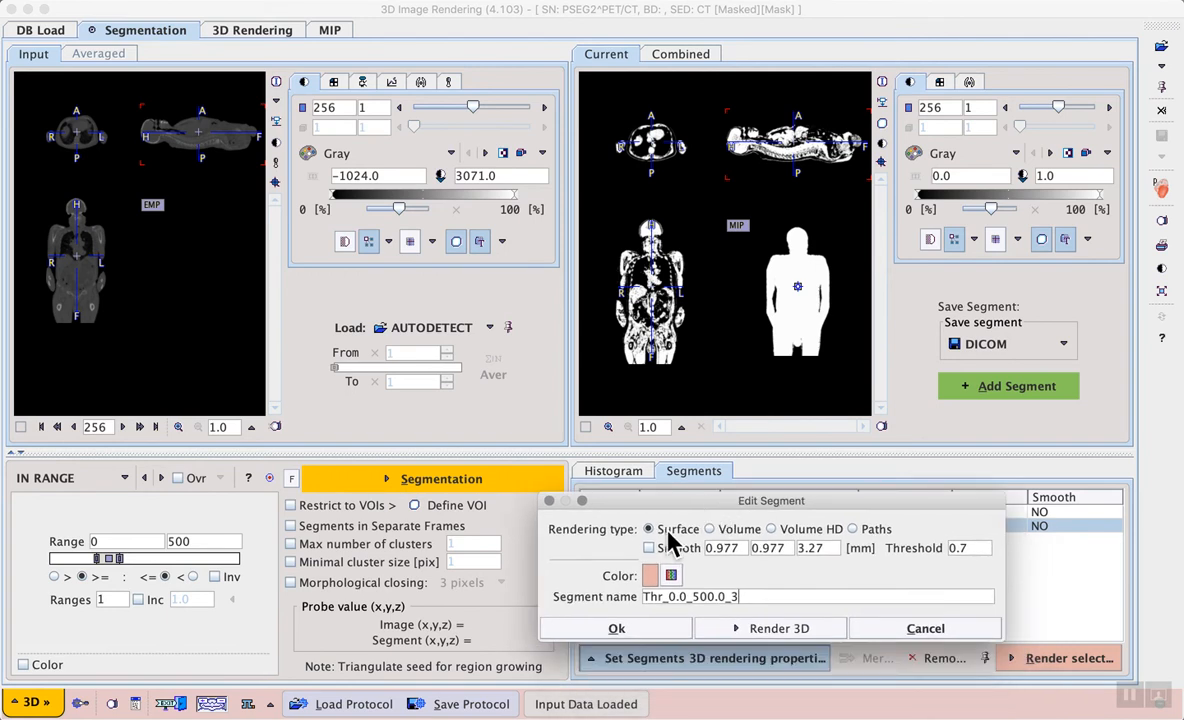
pyautogui.click(774, 530)
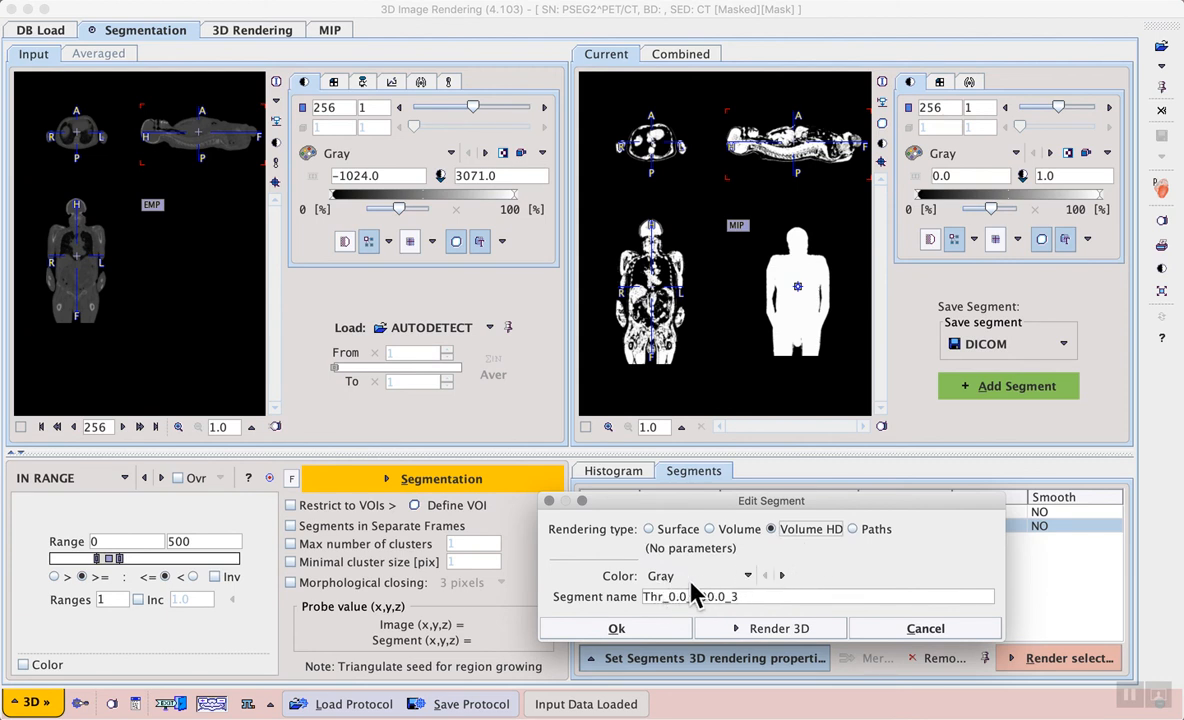
pyautogui.moveTo(749, 597); pyautogui.dragTo(625, 595)
pyautogui.write('soft')
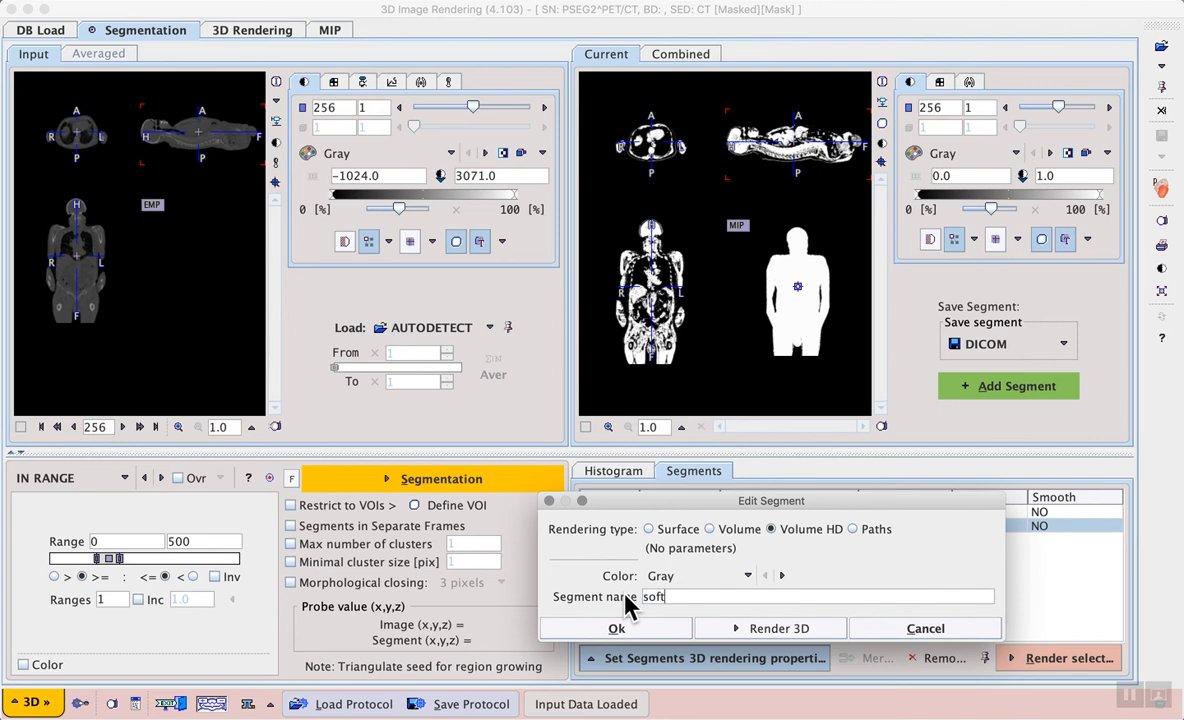
pyautogui.write('_tissue')
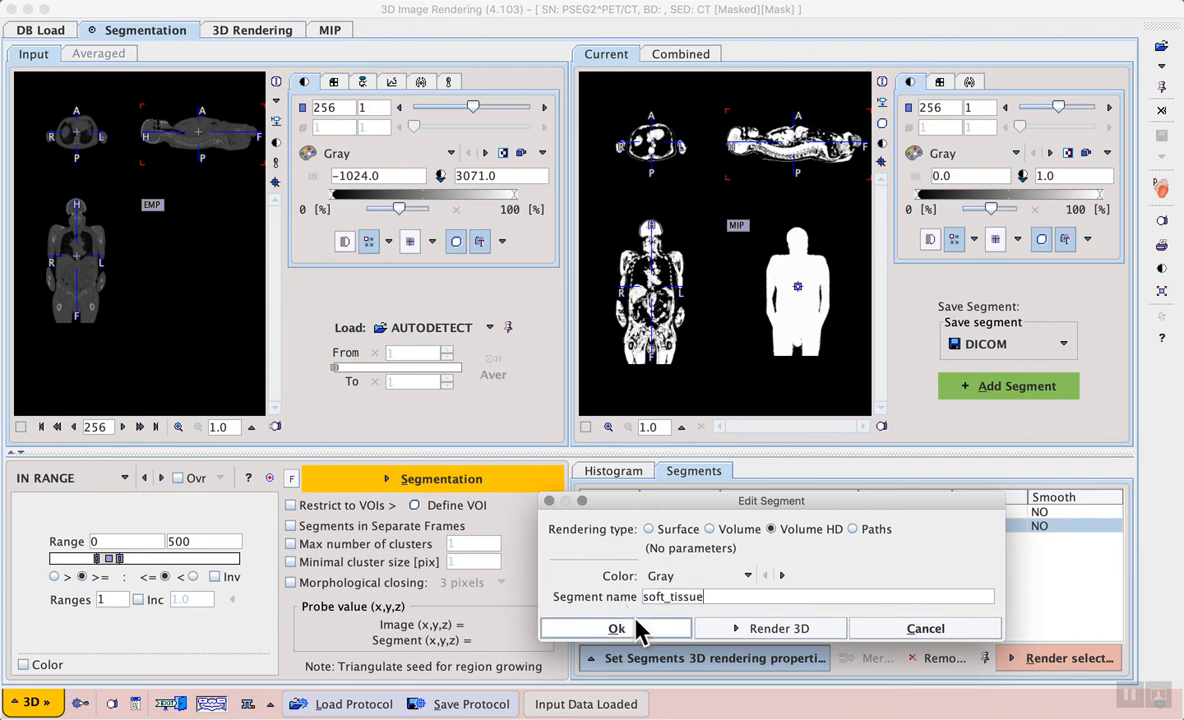
pyautogui.click(640, 627)
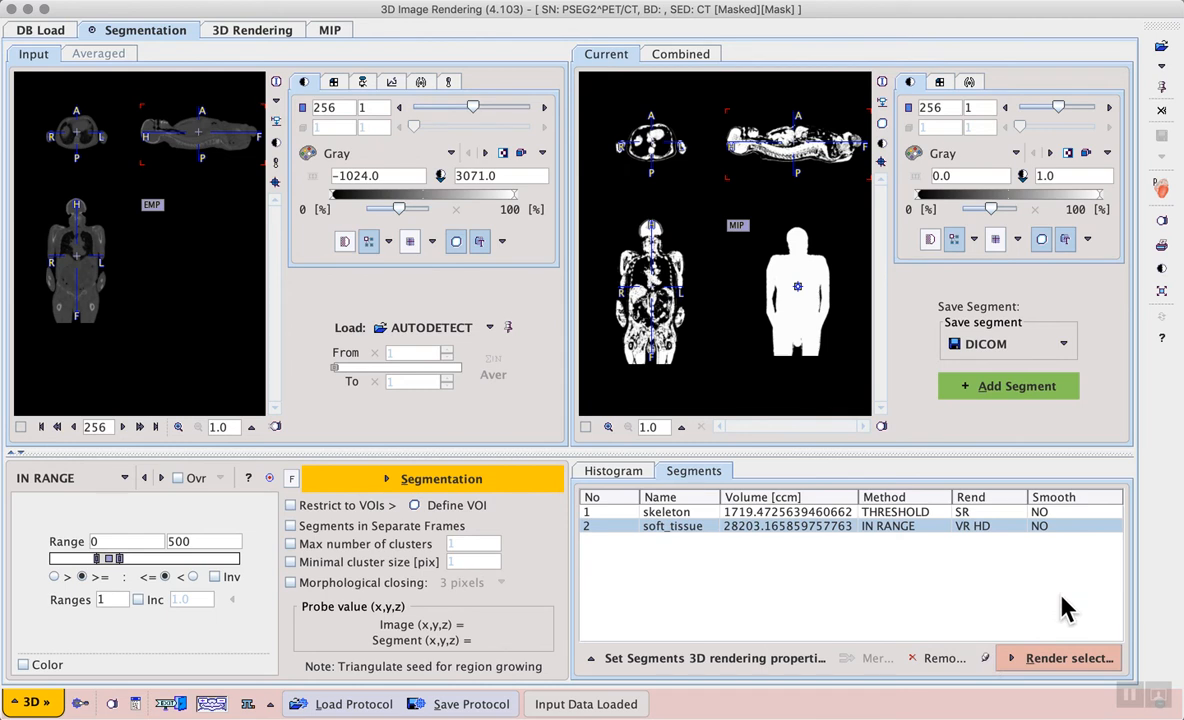
# Step: Render the segments in 3D and set the soft_tissue volume's first rendering value to 0.02
pyautogui.click(1060, 662)
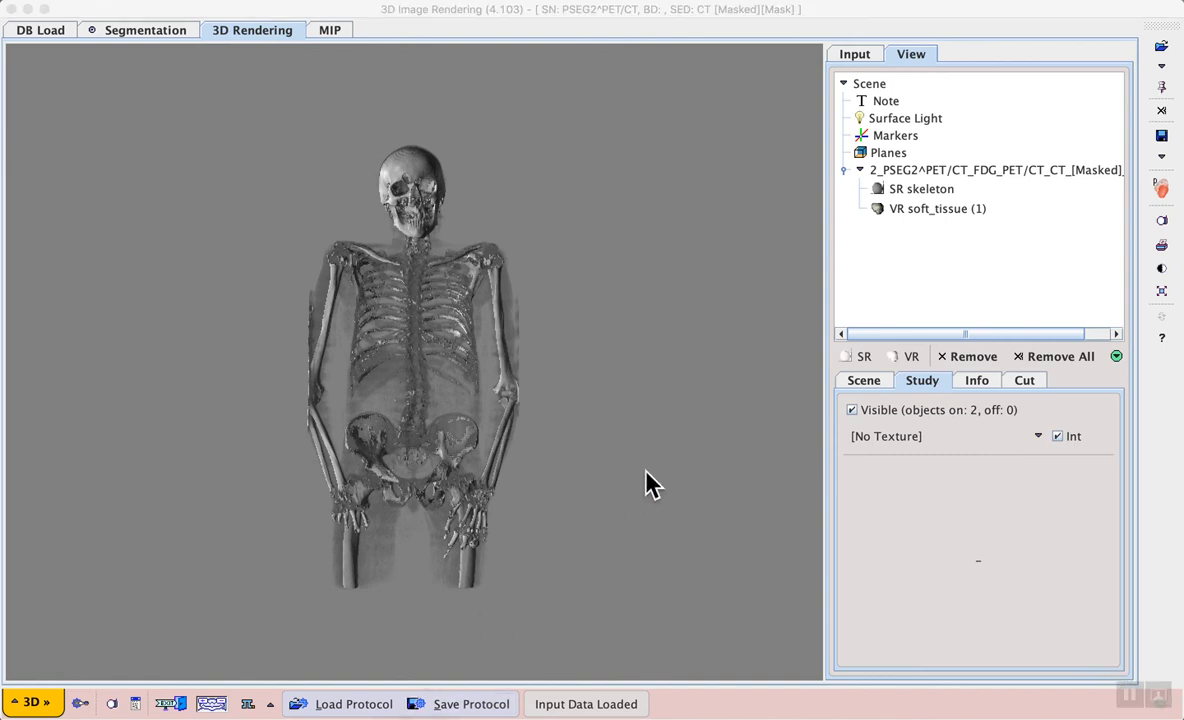
pyautogui.click(935, 210)
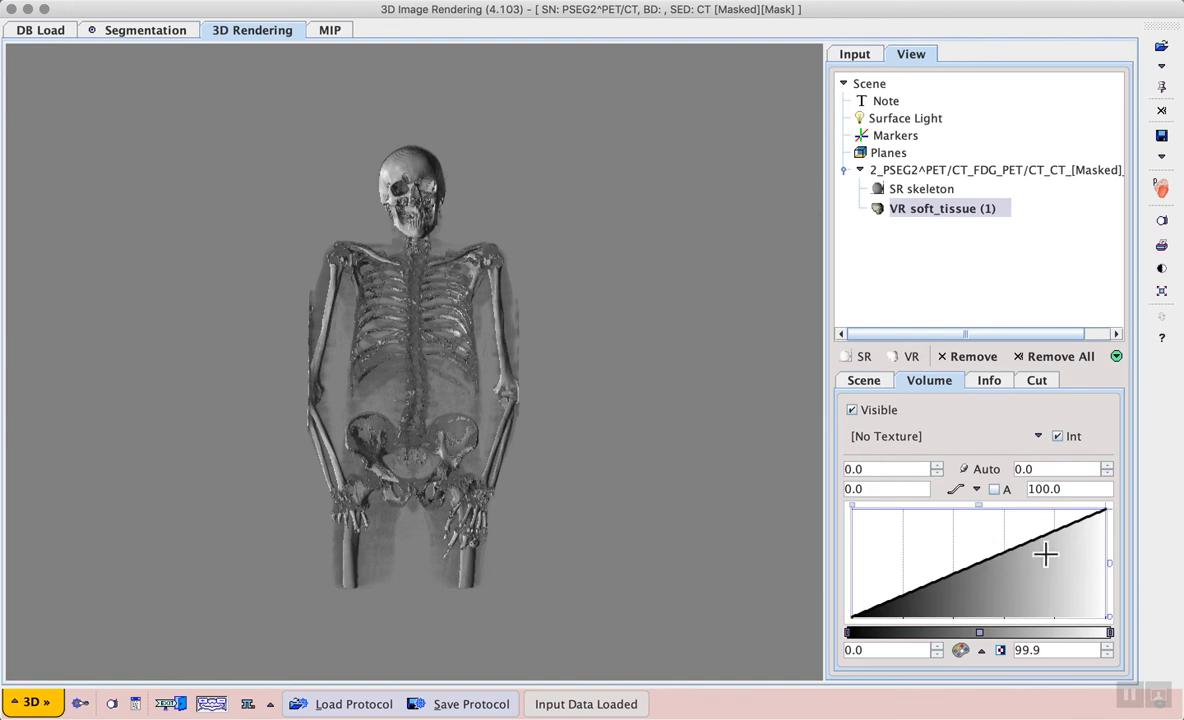
pyautogui.click(879, 468)
pyautogui.write('2')
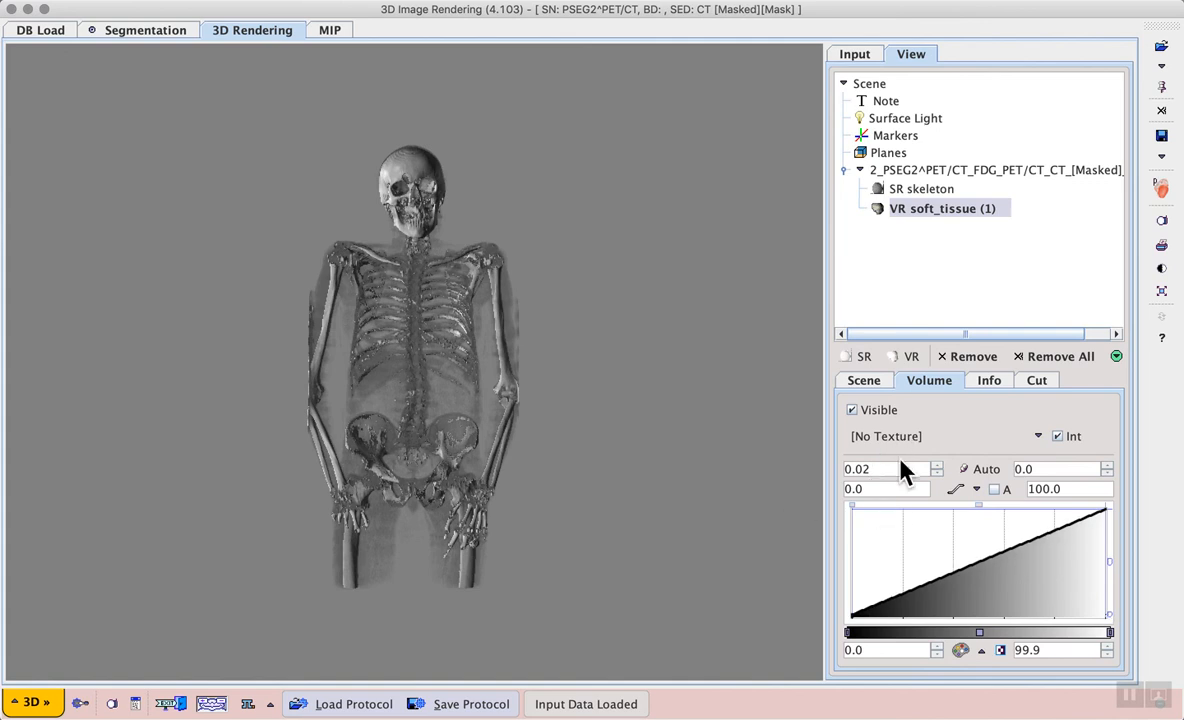
pyautogui.press('Tab')
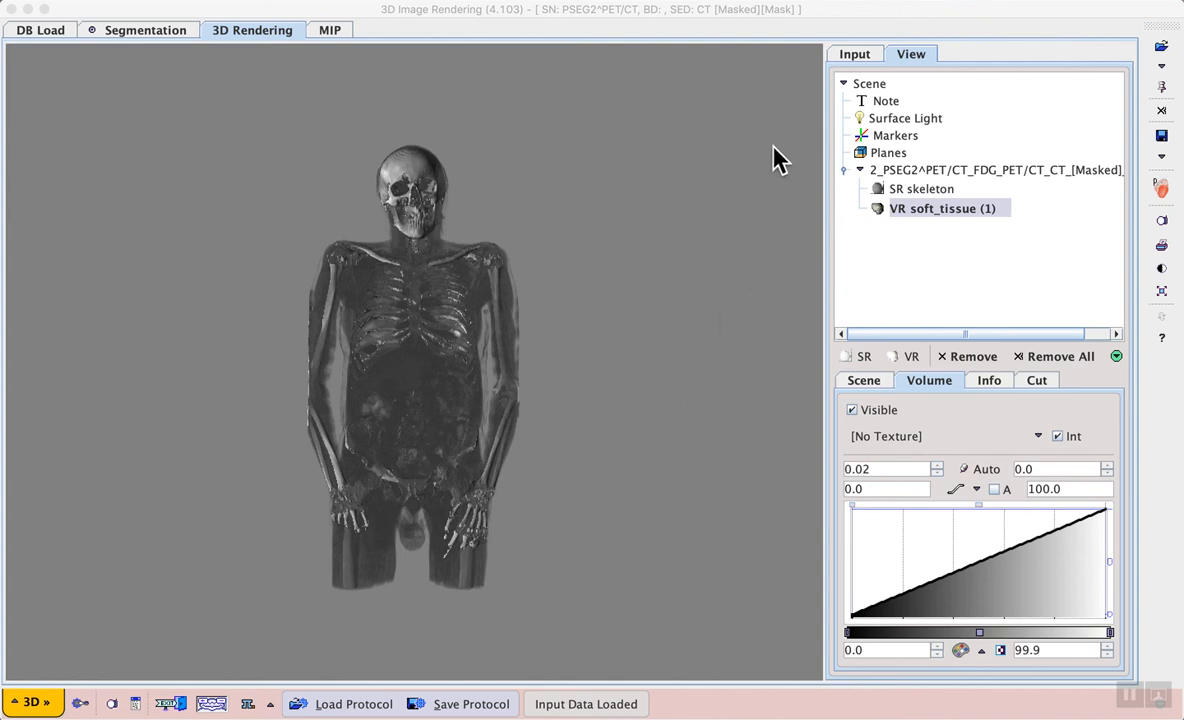
# Step: Load the PET-derived-heart volume of interest from the database, filtering subject names by ps
pyautogui.click(866, 58)
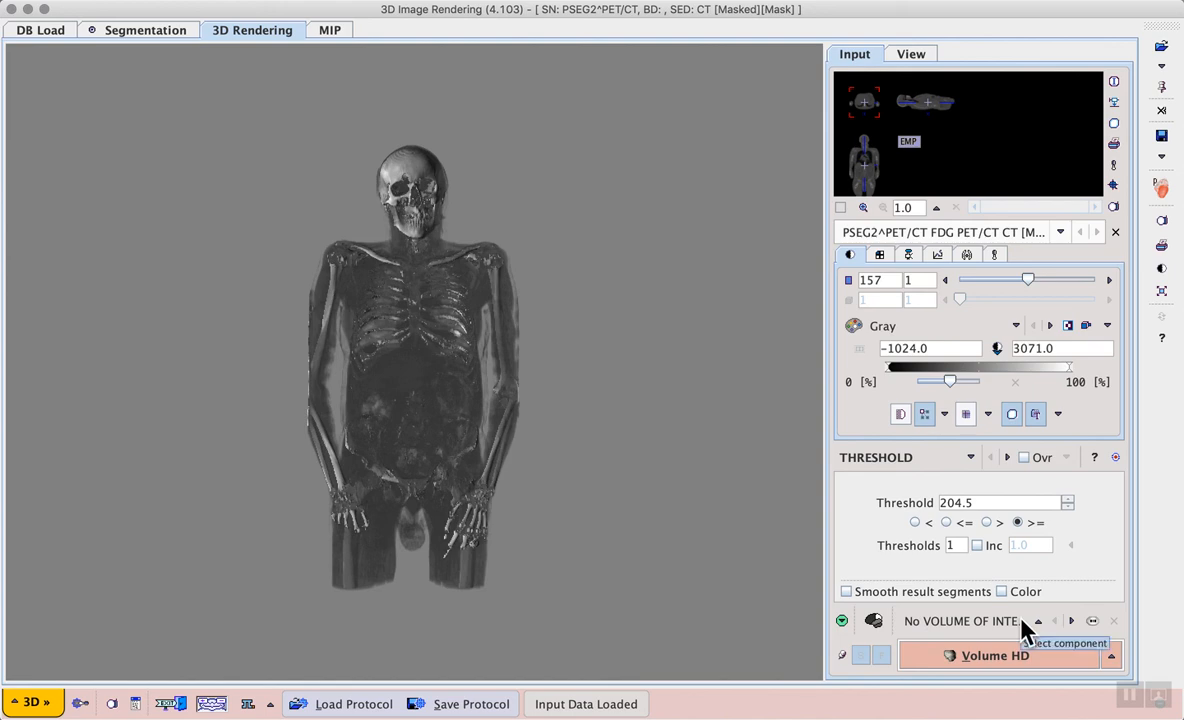
pyautogui.click(1092, 622)
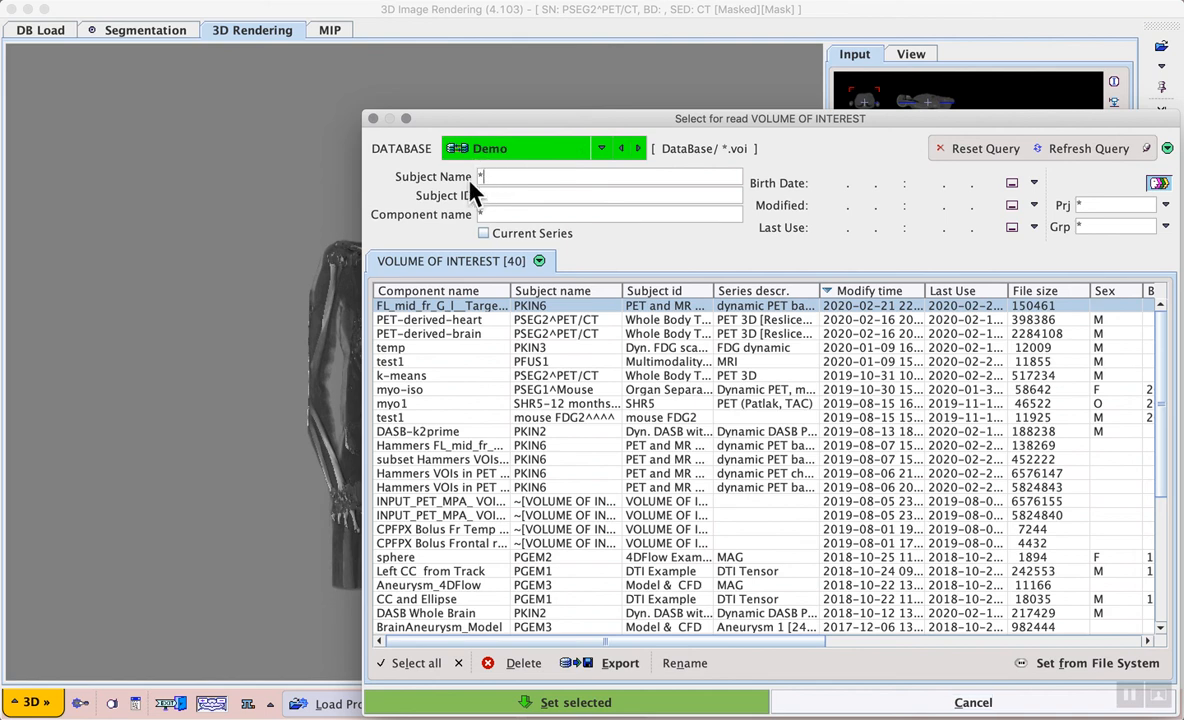
pyautogui.write('ps')
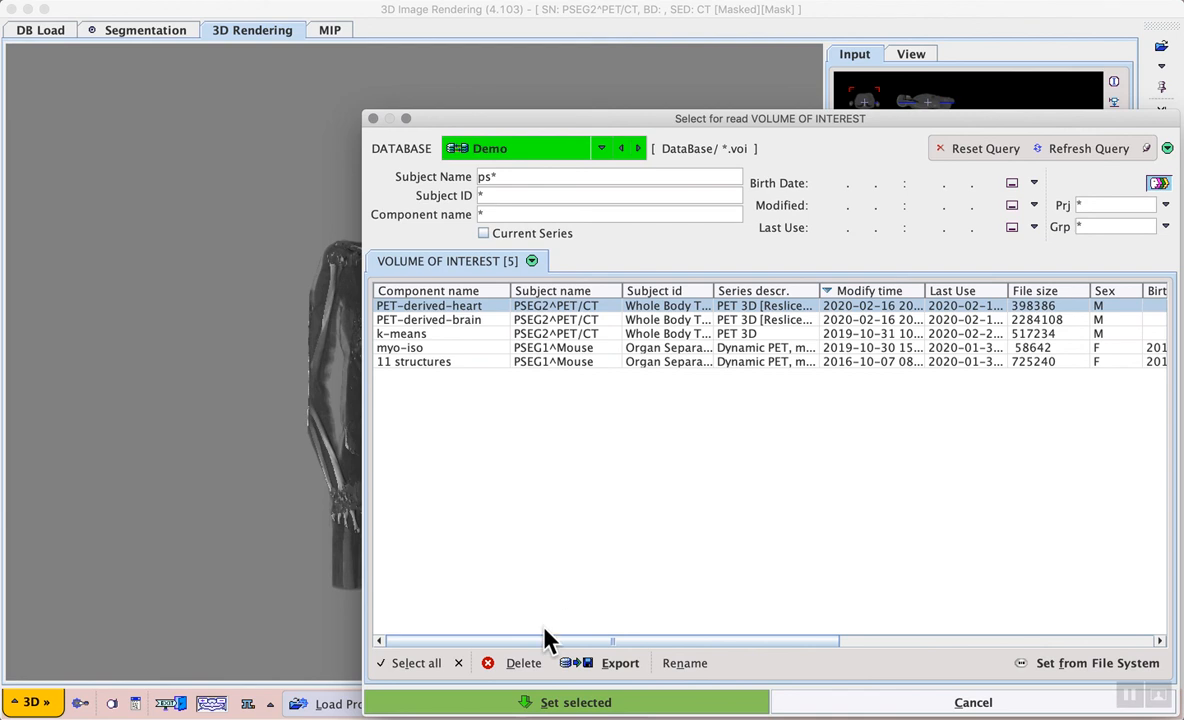
pyautogui.click(545, 703)
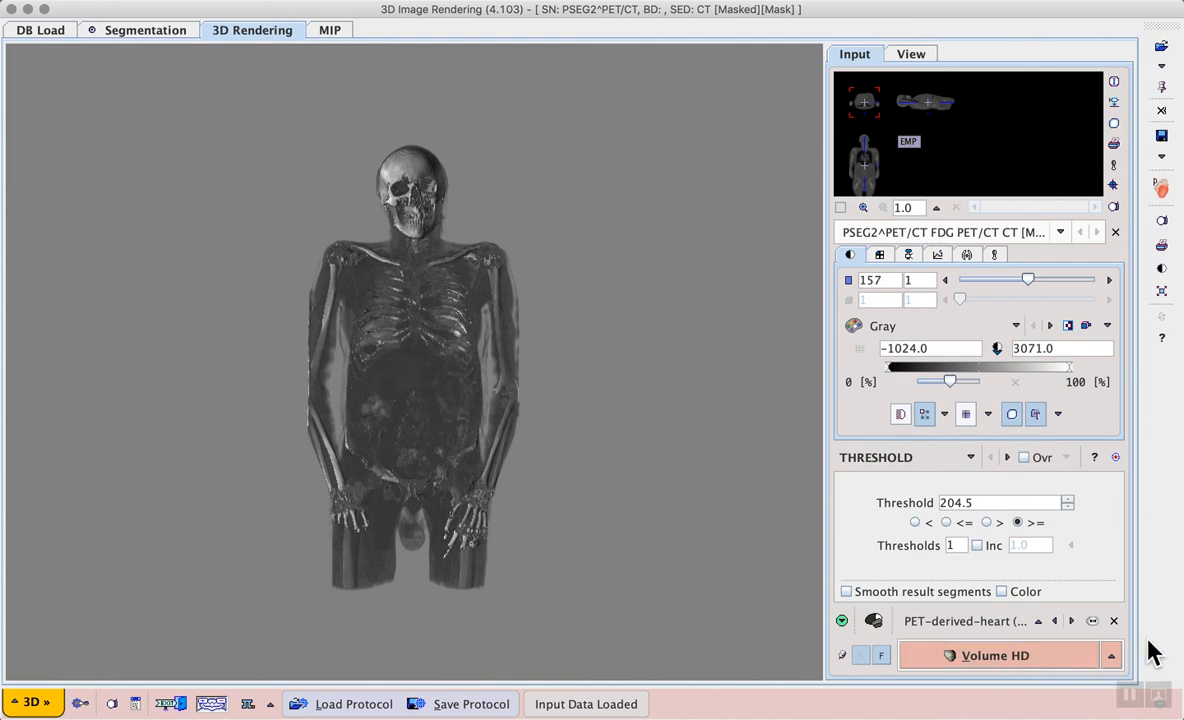
# Step: Render the loaded VOI as a surface, confirming without smoothing
pyautogui.click(1112, 656)
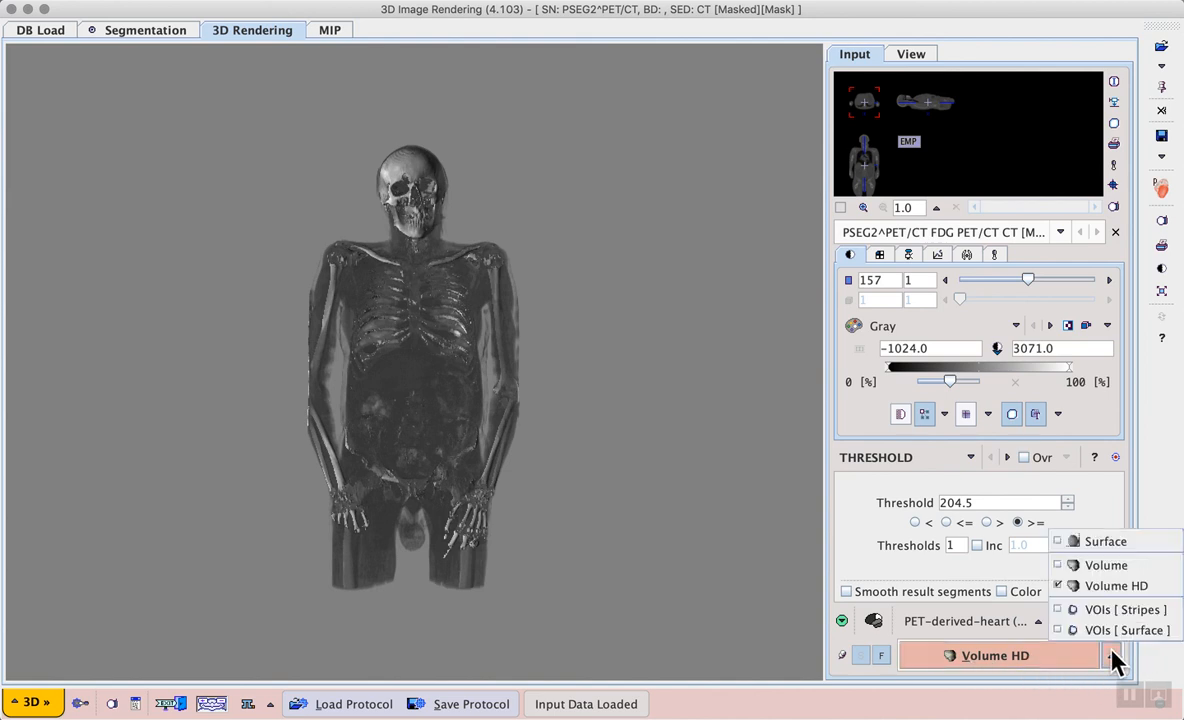
pyautogui.click(1164, 632)
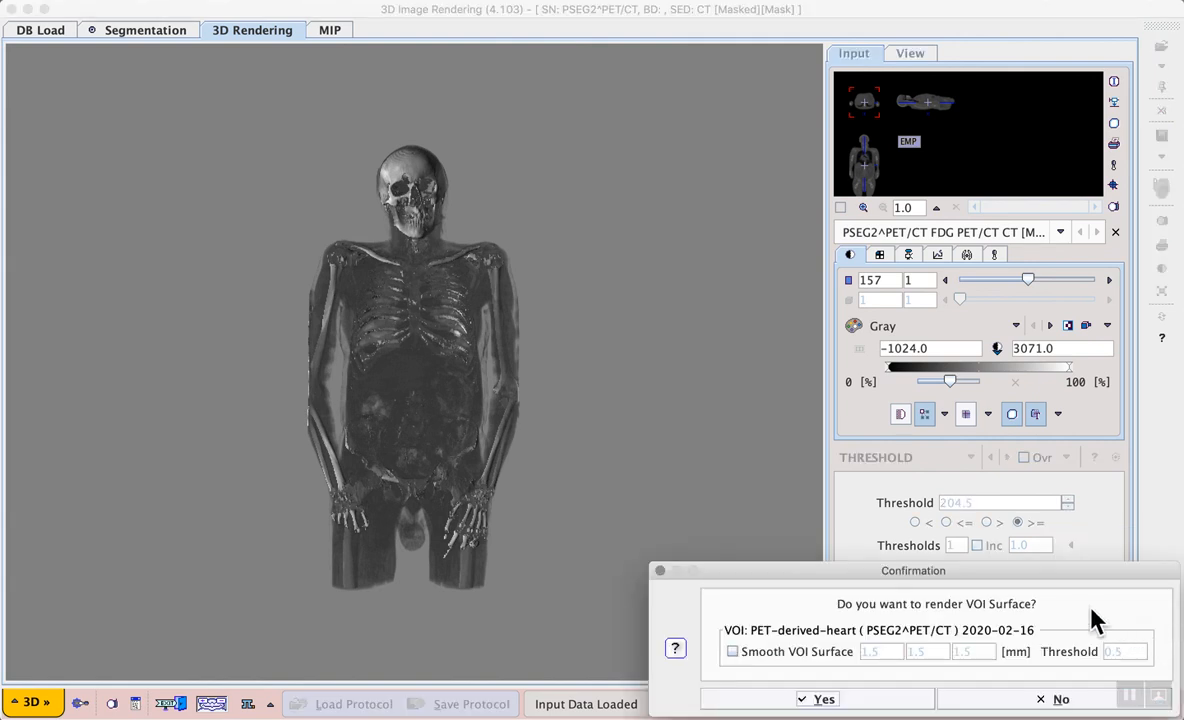
pyautogui.moveTo(1024, 572); pyautogui.dragTo(968, 528)
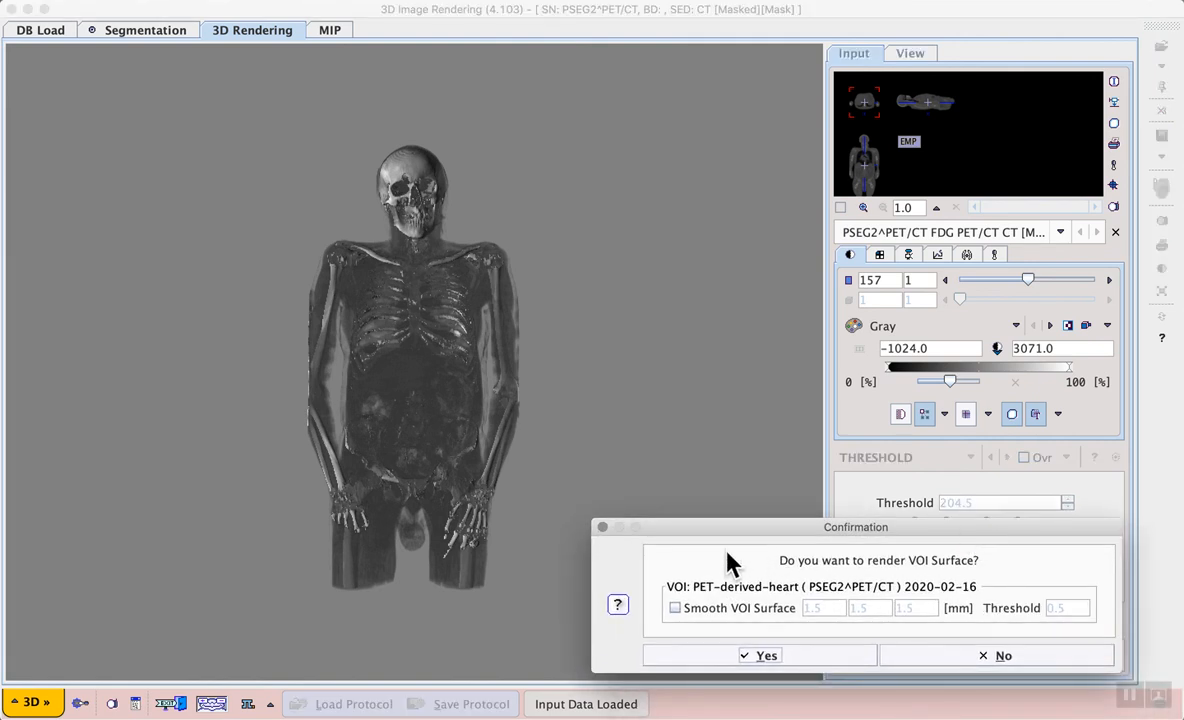
pyautogui.click(760, 657)
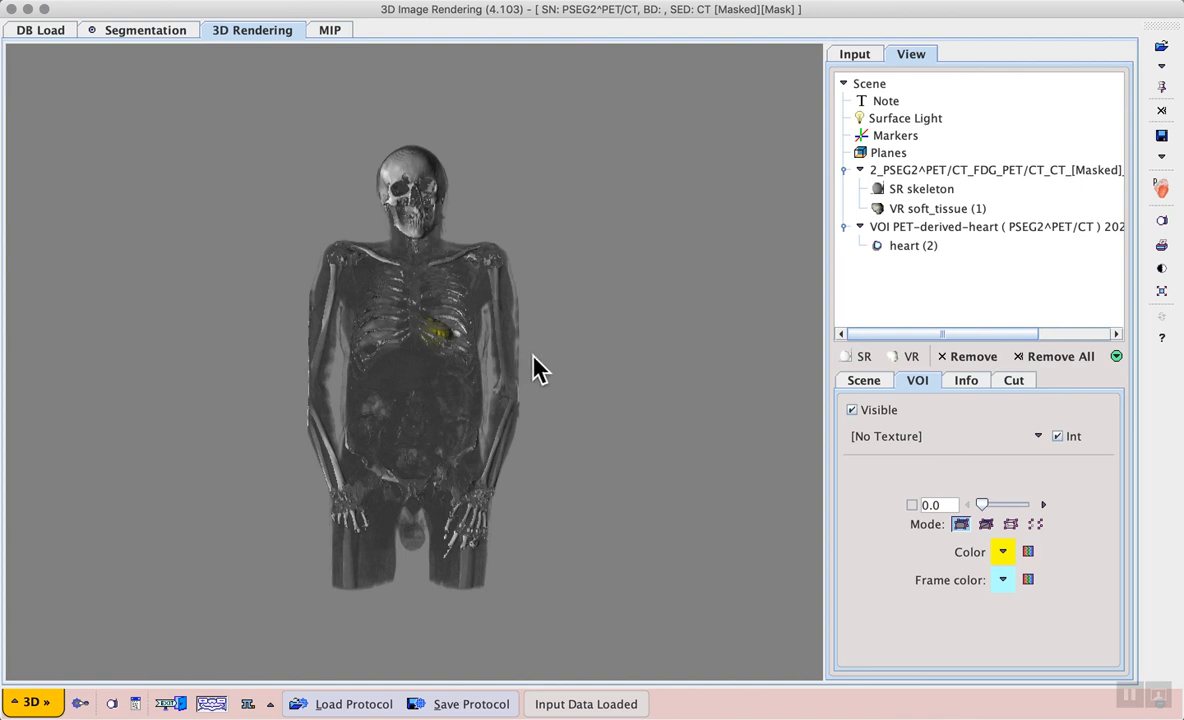
# Step: Open the dialog for saving the 3D view protocol
pyautogui.moveTo(533, 356); pyautogui.dragTo(504, 356)
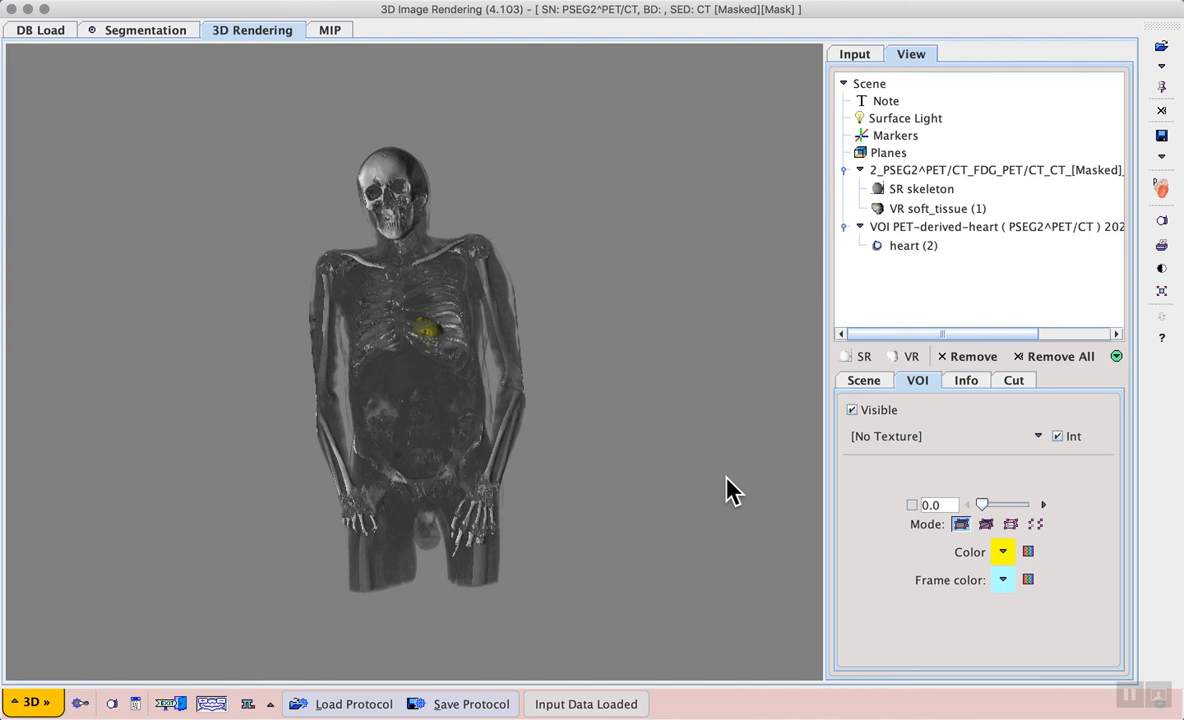
pyautogui.click(484, 706)
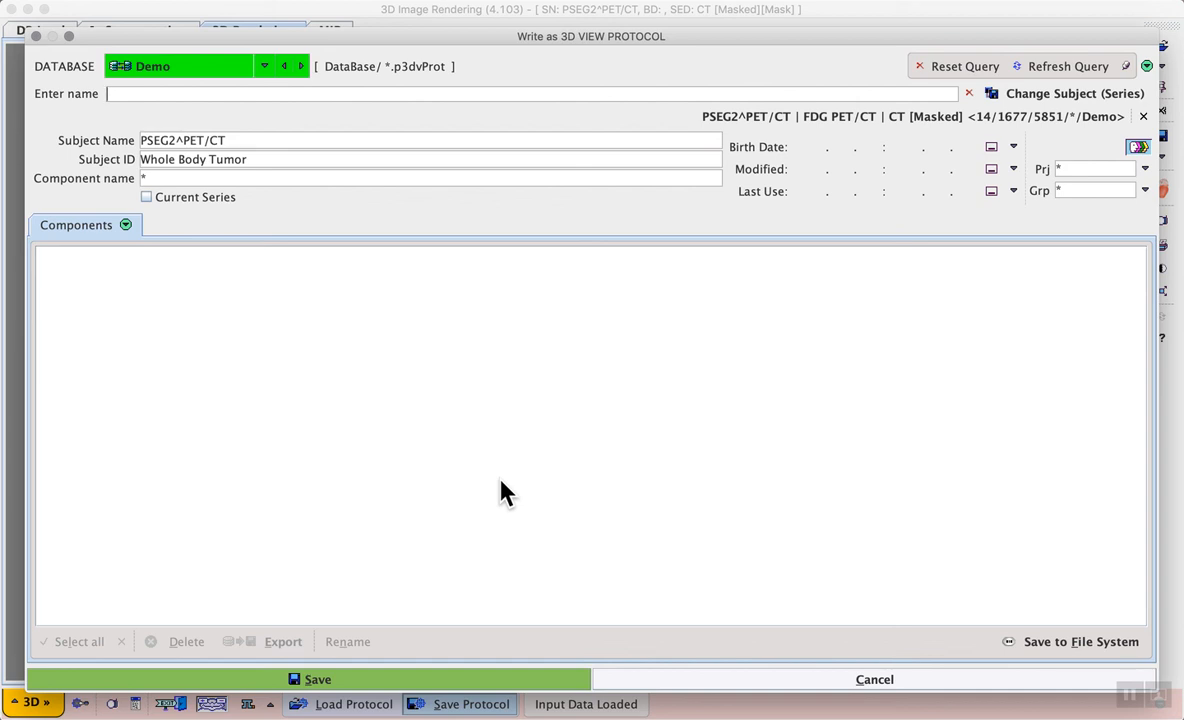
pyautogui.click(1133, 697)
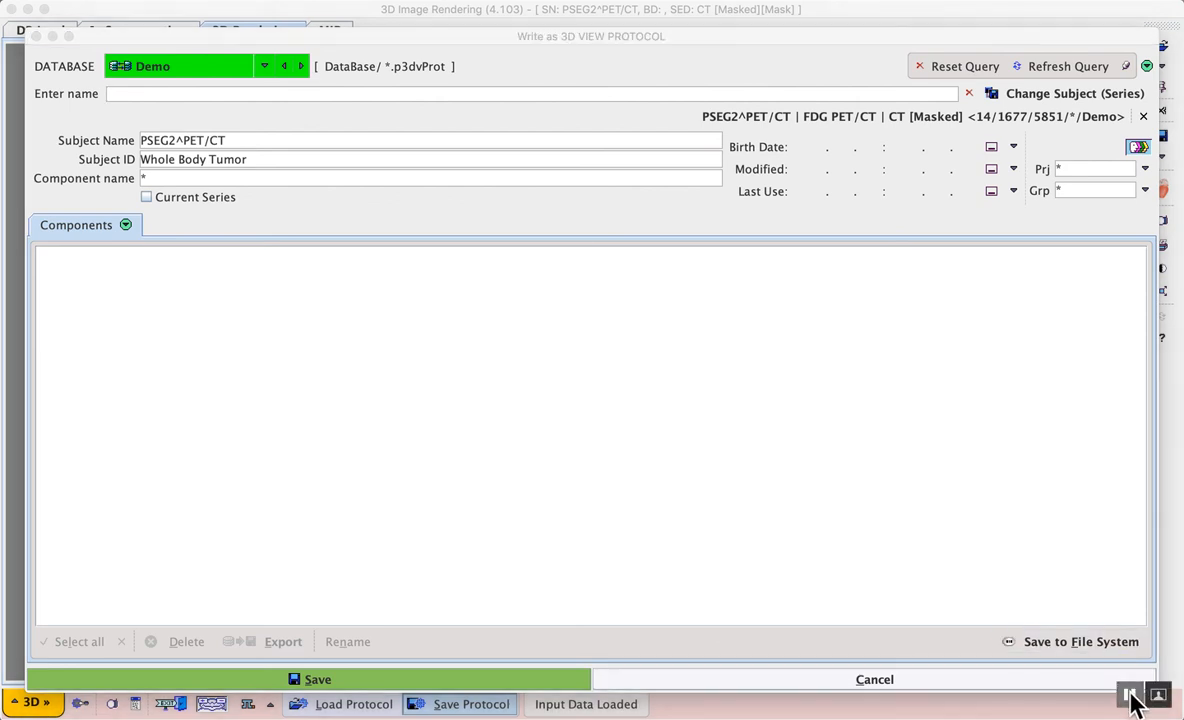